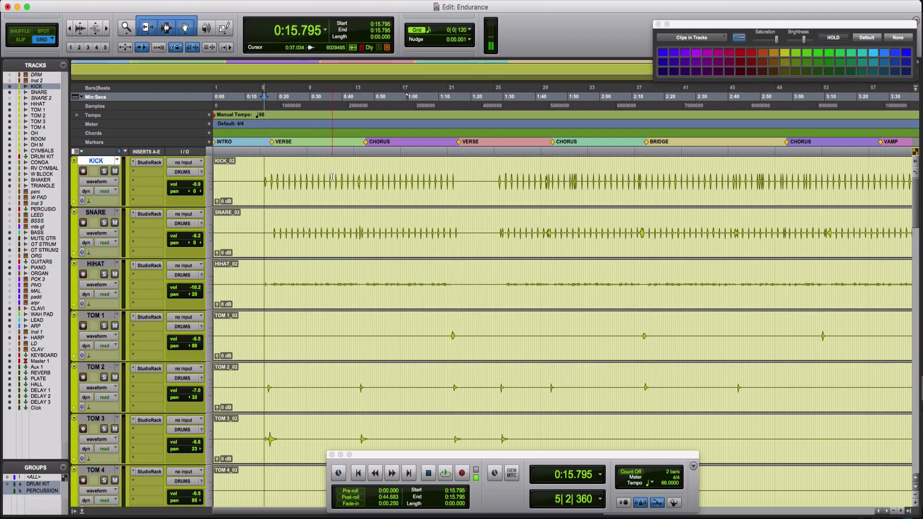
# Play the song from 0:15.795 with the drum channels shown in the mixer, and close the color palette.
pyautogui.press('space')
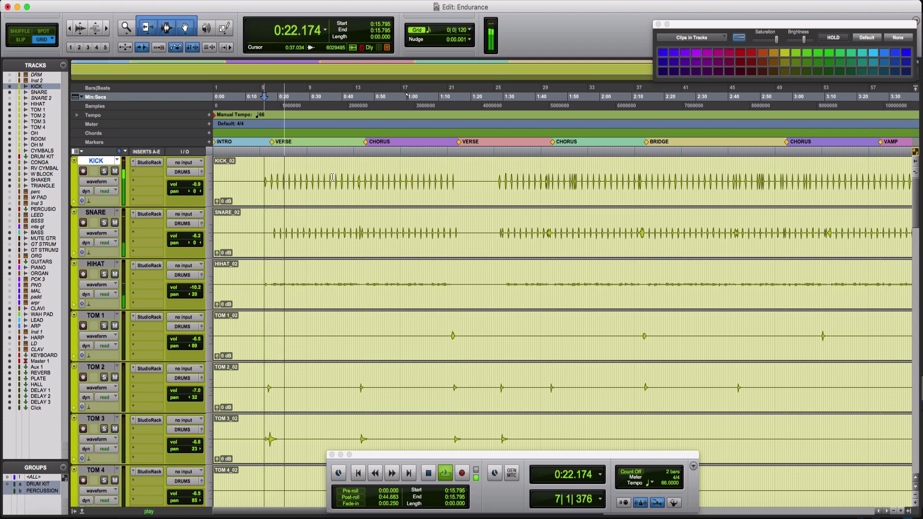
pyautogui.press('super+equal')
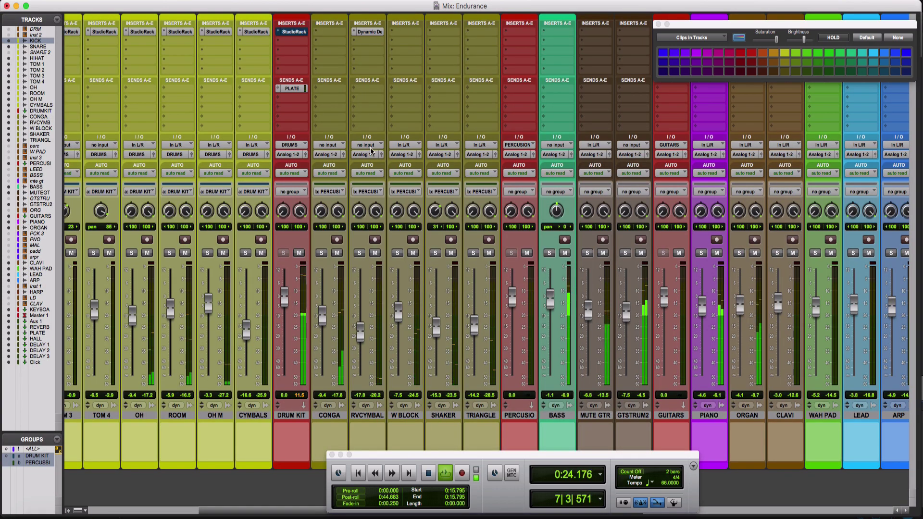
pyautogui.hscroll(-2, 387, 160)
pyautogui.hscroll(-4, 386, 161)
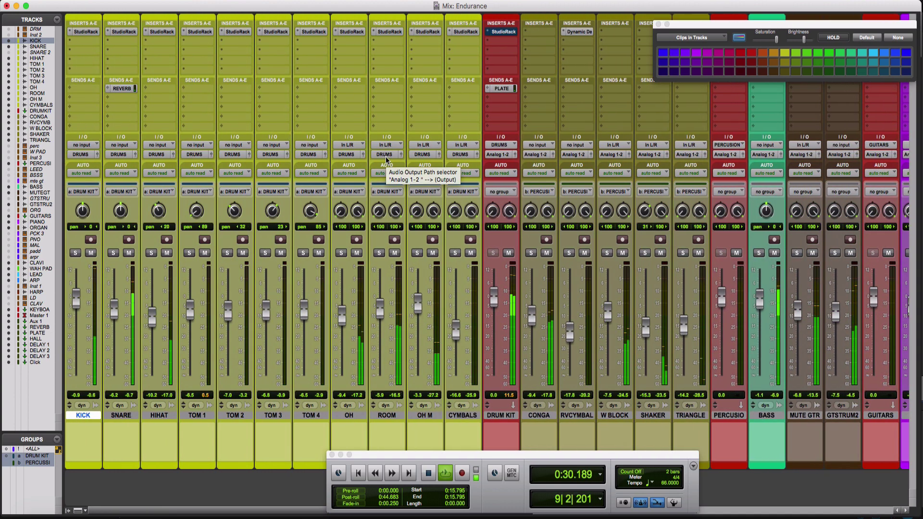
pyautogui.click(658, 24)
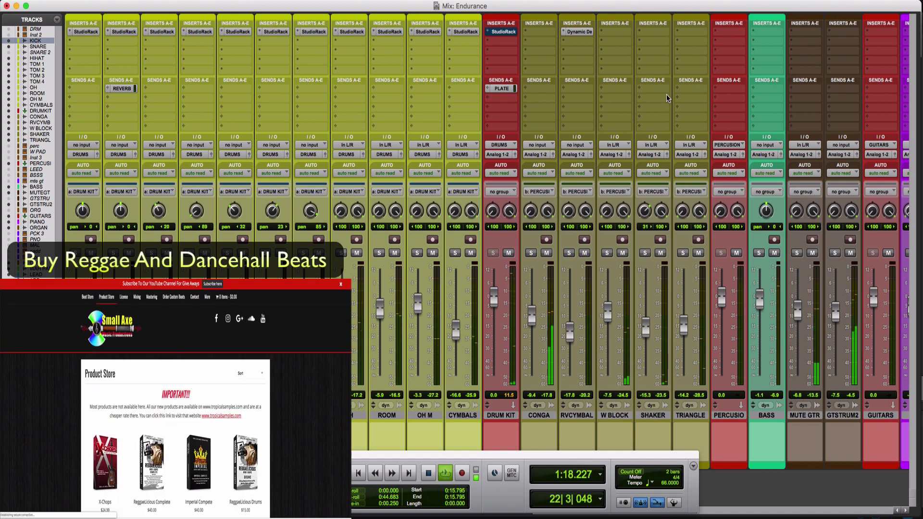
# Replay the song from 0:15.795, toggling the bypass of the StudioRack insert on the DRUM KIT track to compare the sound.
pyautogui.press('space')
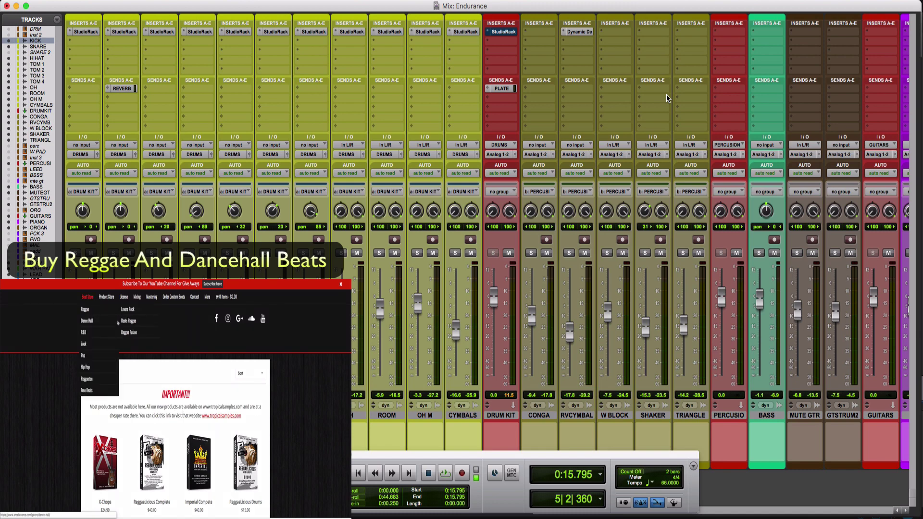
pyautogui.press('space')
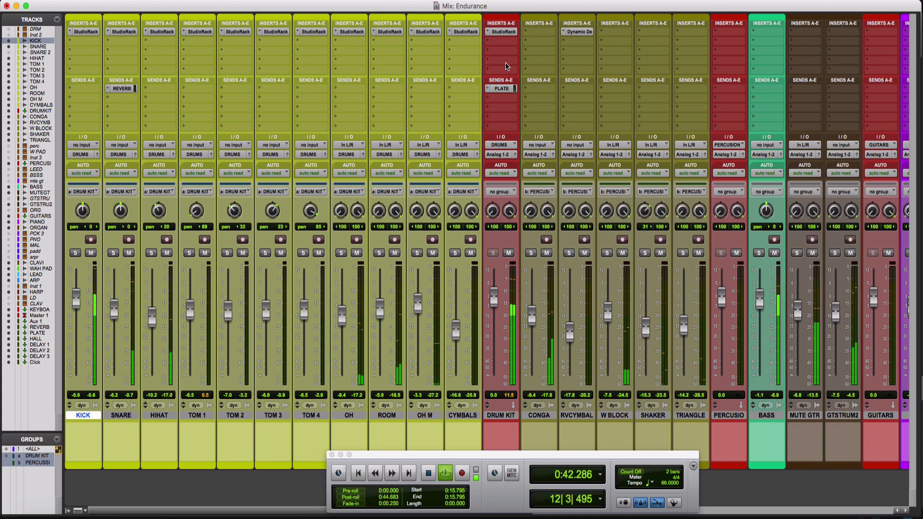
pyautogui.hscroll(2, 500, 49)
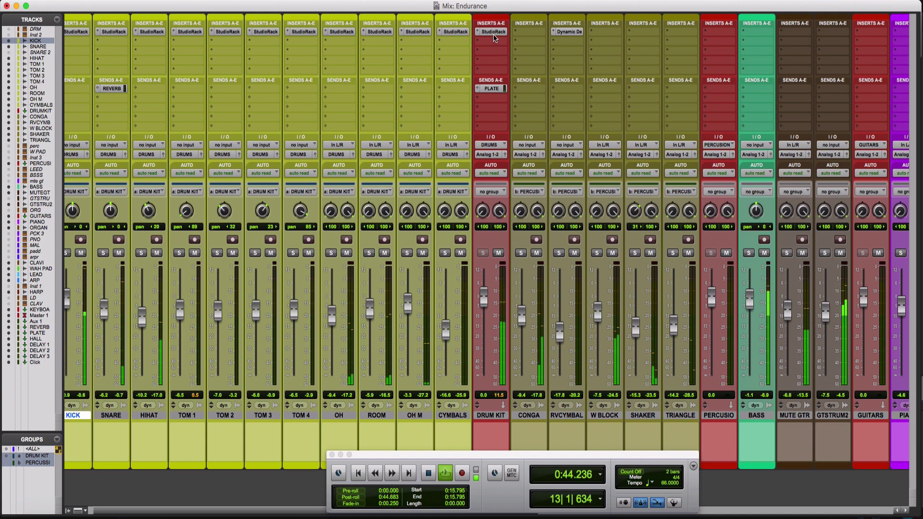
pyautogui.click(493, 33)
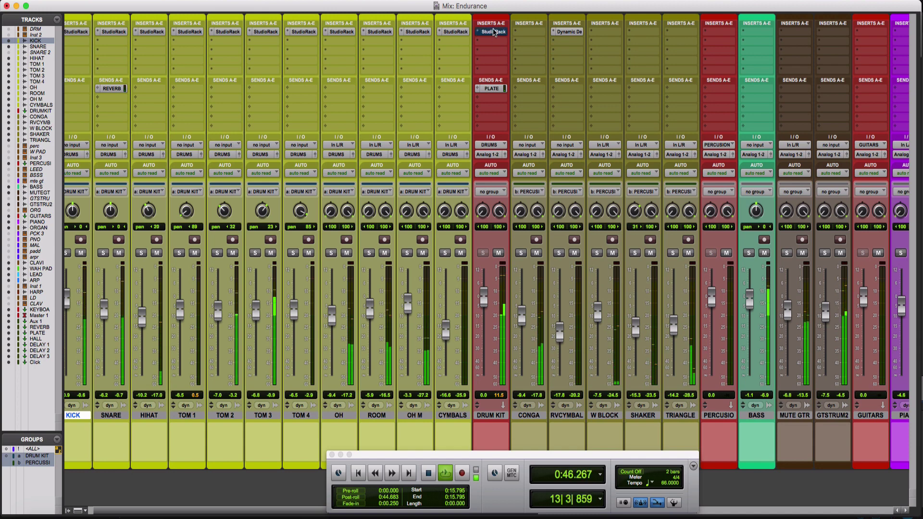
# Move the playback start to 0:43.863 and play the DRUM KIT group soloed.
pyautogui.press('super+equal')
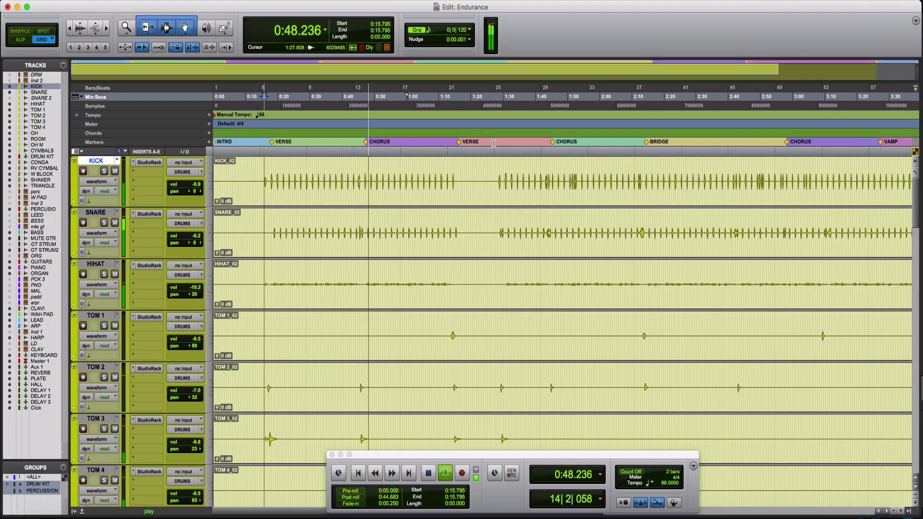
pyautogui.press('space')
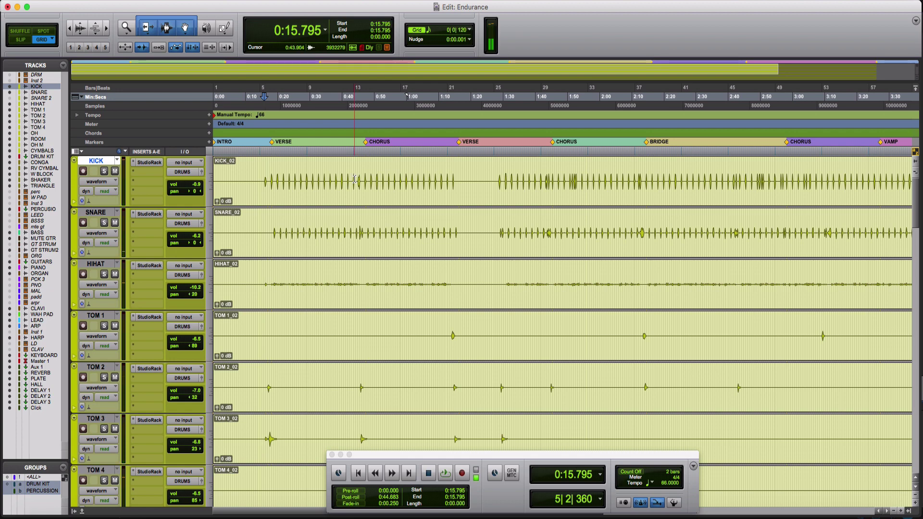
pyautogui.click(354, 179)
pyautogui.press('super+equal')
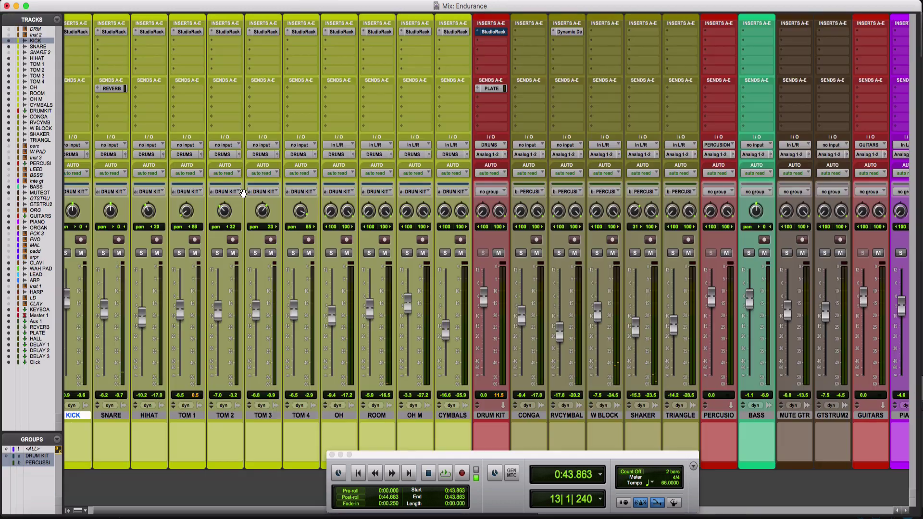
pyautogui.click(369, 254)
pyautogui.press('space')
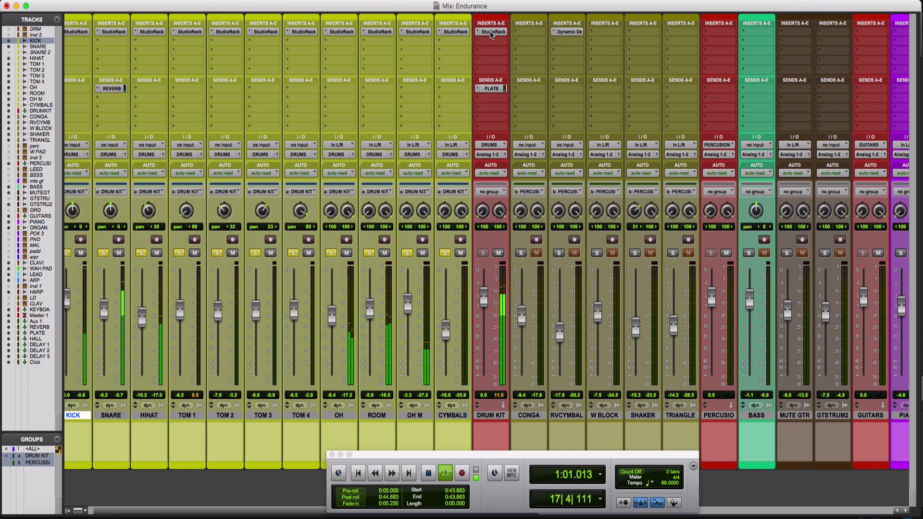
# Bypass the DRUM KIT track's StudioRack insert and restart playback from 1:12.727.
pyautogui.hscroll(-2, 348, 194)
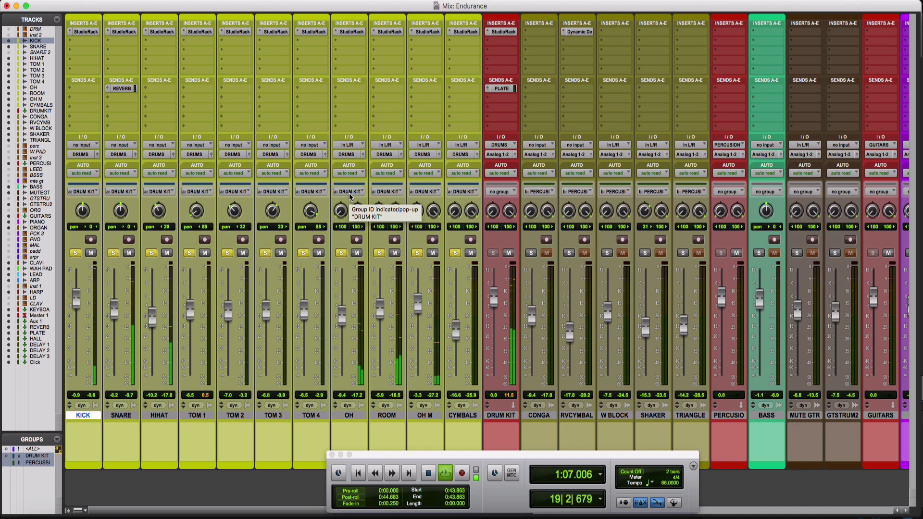
pyautogui.click(507, 30)
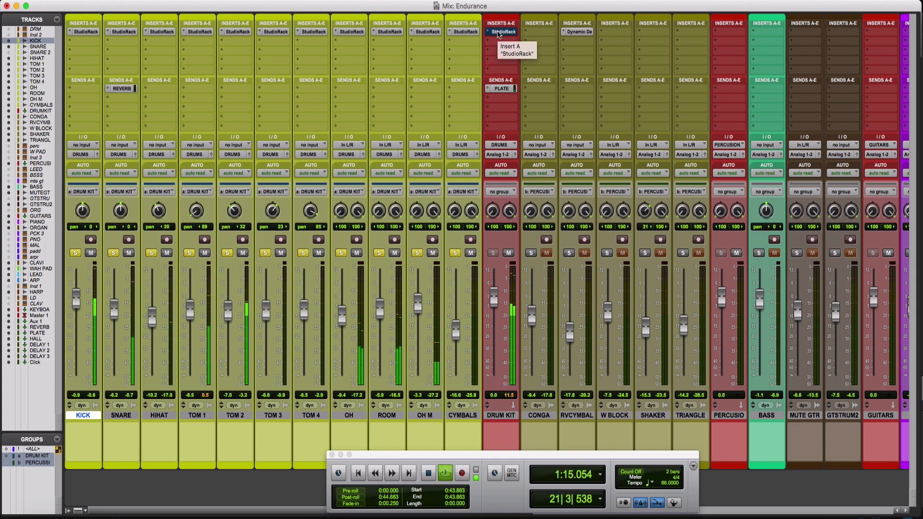
pyautogui.press('super+equal')
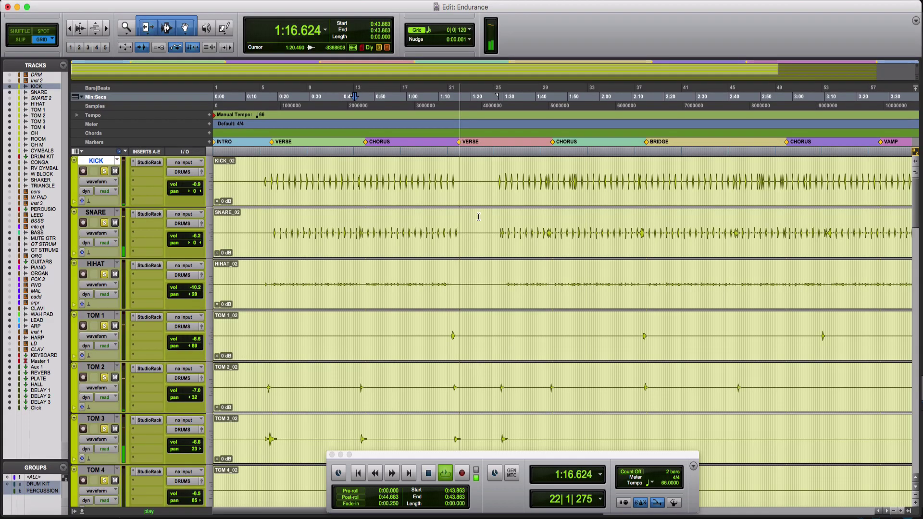
pyautogui.press('space')
pyautogui.press('super+equal')
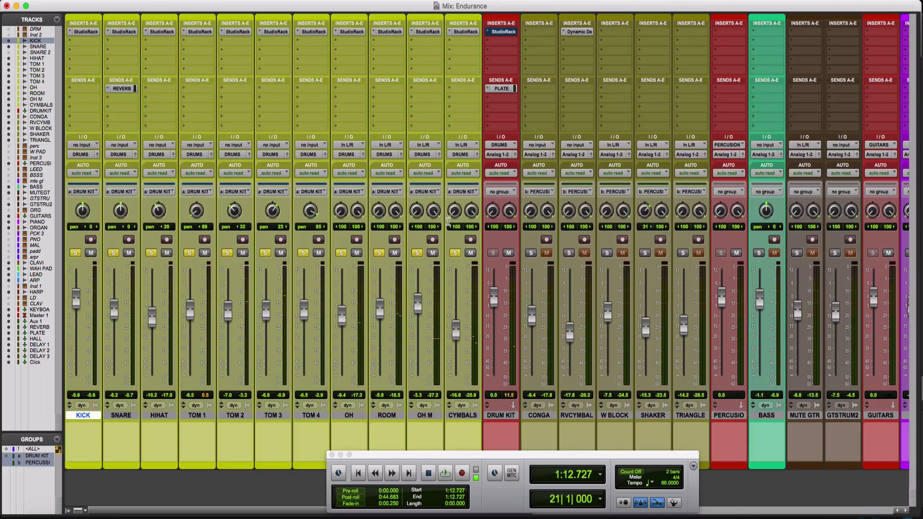
pyautogui.press('space')
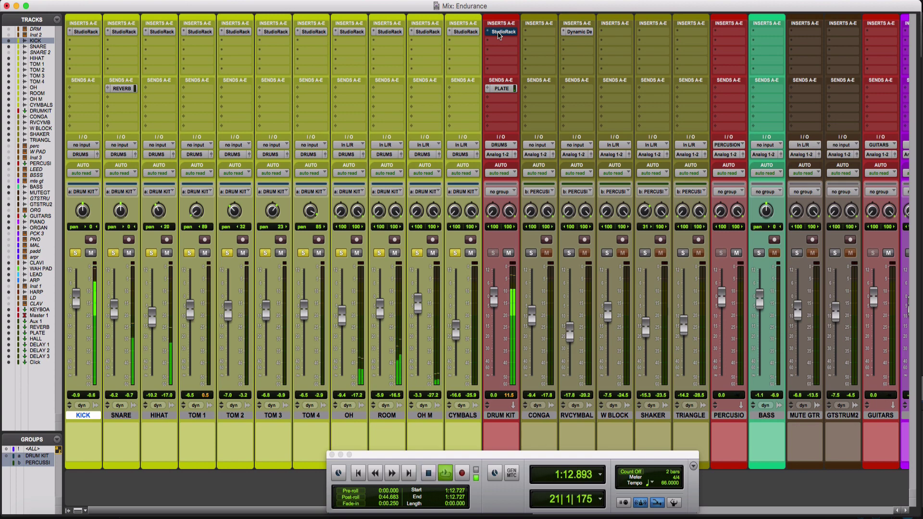
# Replay the soloed drums from 1:12.727 several times, comparing them with the DRUM KIT track's StudioRack bypassed and active.
pyautogui.press('space')
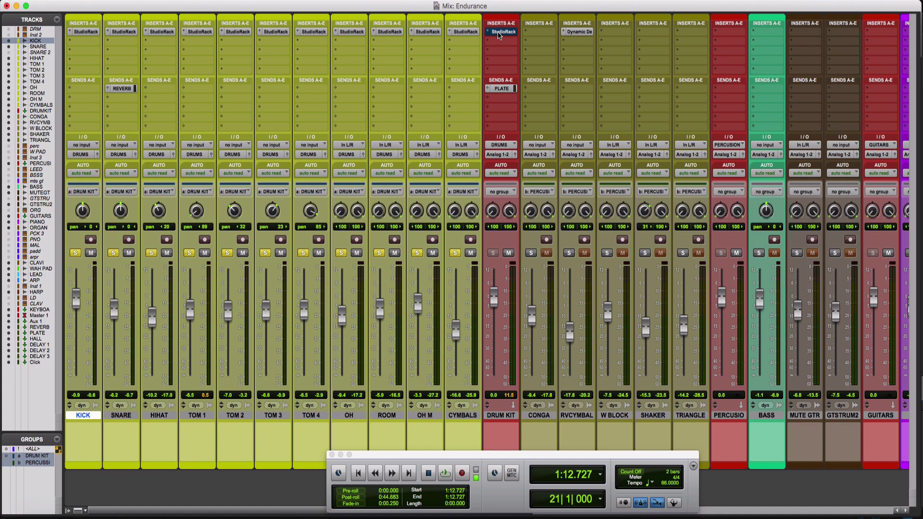
pyautogui.press('space')
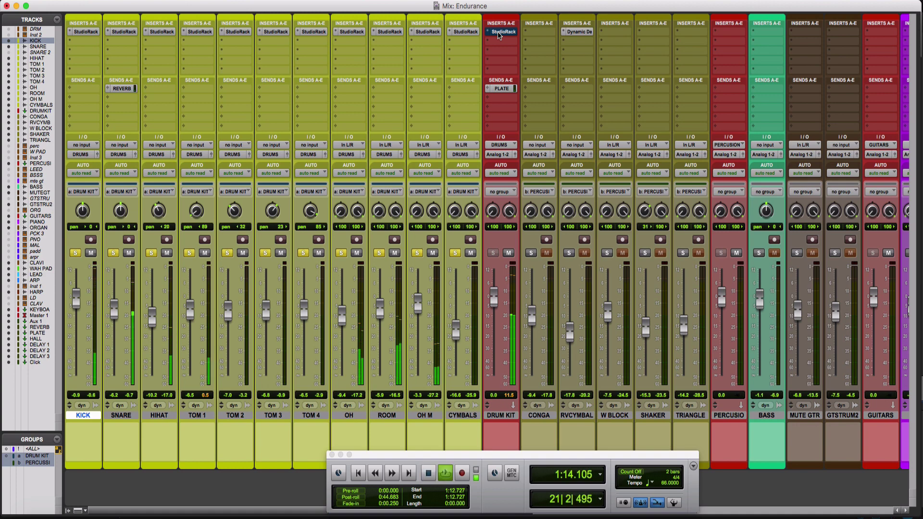
pyautogui.press('space')
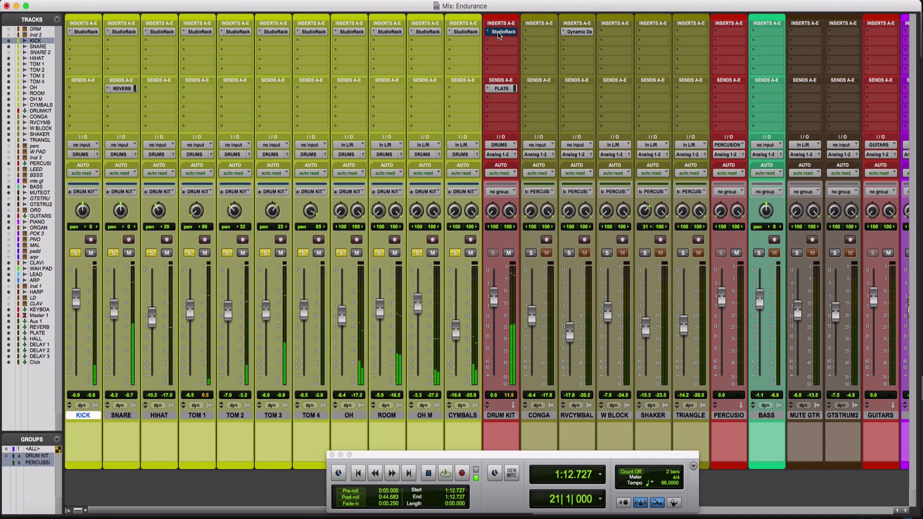
pyautogui.press('space')
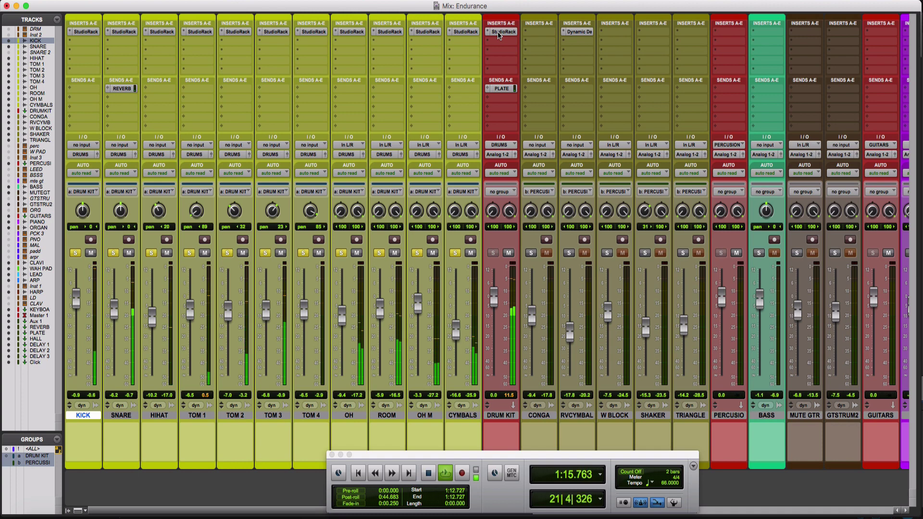
pyautogui.press('space')
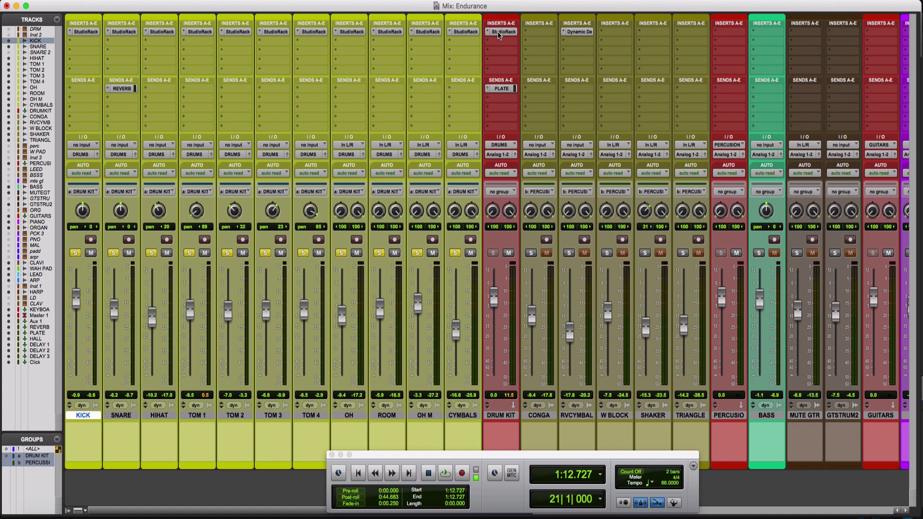
pyautogui.click(500, 32)
pyautogui.press('space')
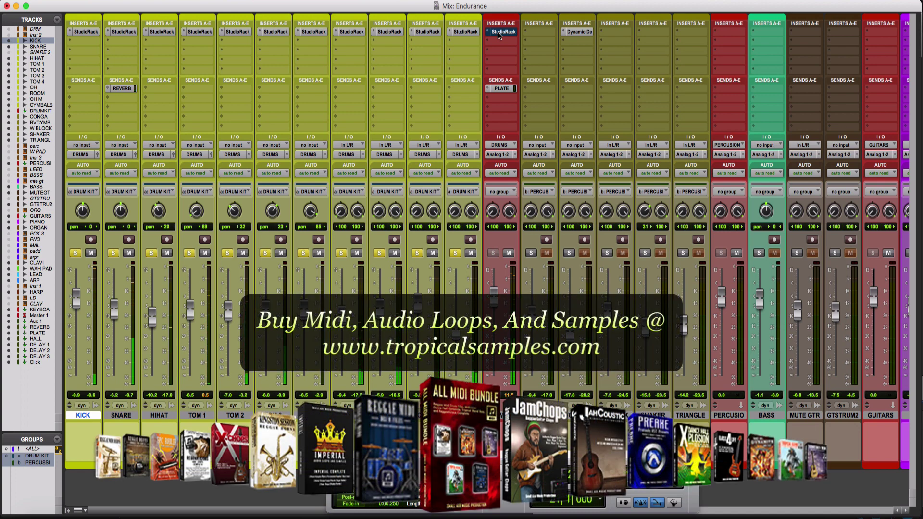
pyautogui.click(500, 32)
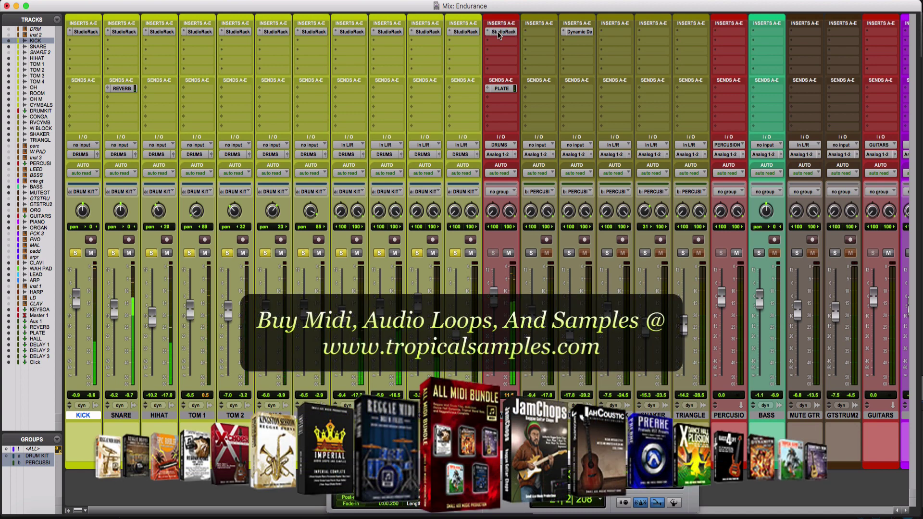
pyautogui.hscroll(1, 499, 35)
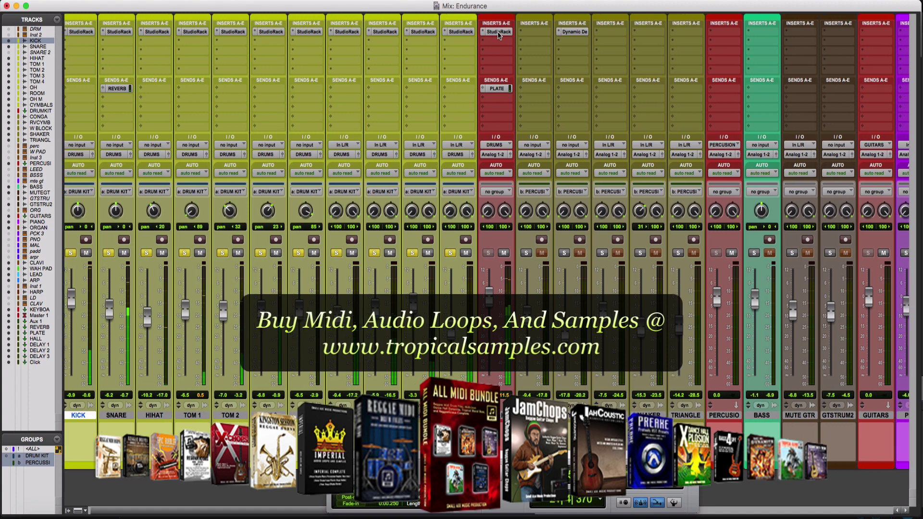
# Select the drum passage from 1:12.727 to 1:16.363, ending at the second VERSE marker, and play it.
pyautogui.press('super+equal')
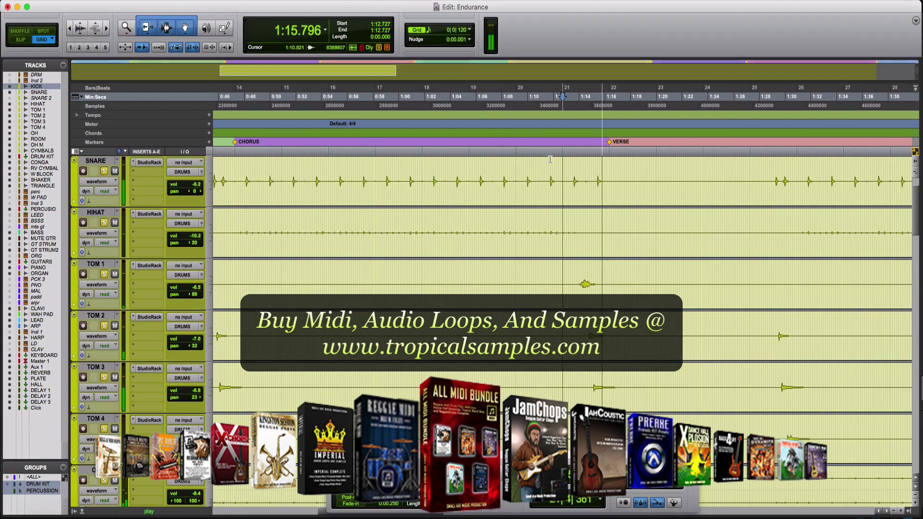
pyautogui.press('space')
pyautogui.press('space')
pyautogui.press('space')
pyautogui.press('space')
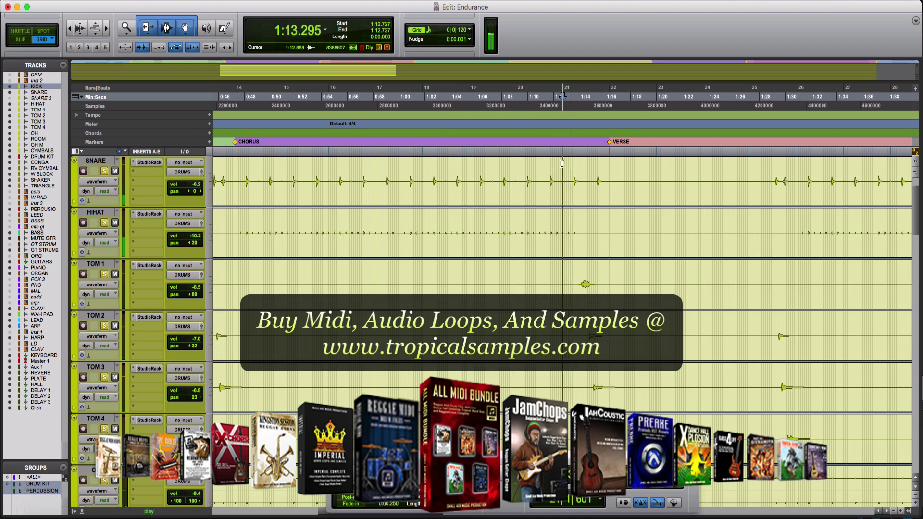
pyautogui.moveTo(564, 163); pyautogui.dragTo(611, 176)
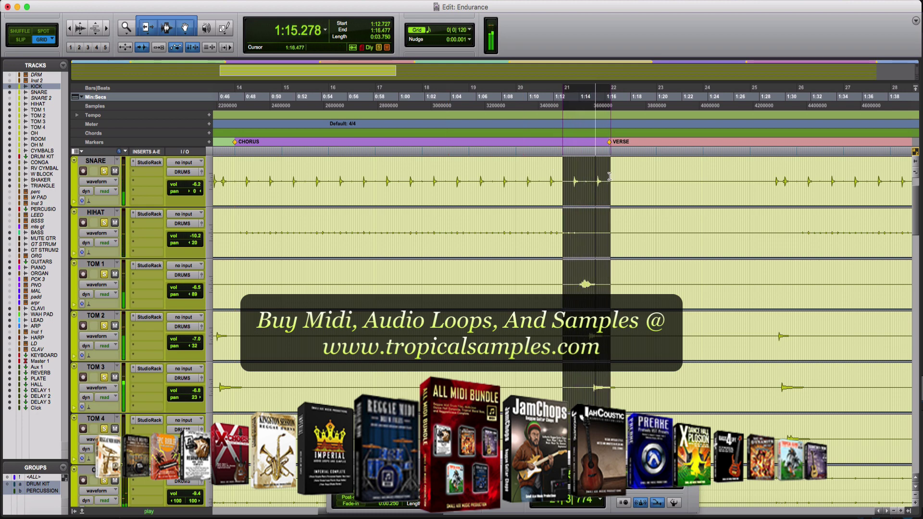
pyautogui.press('space')
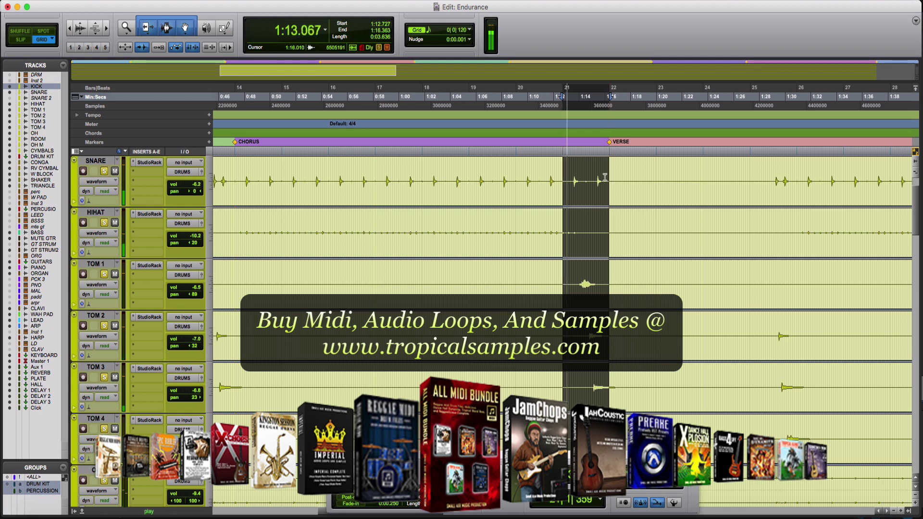
# Compare the selected drum passage in the mixer with StudioRack on the DRUM KIT track bypassed and active.
pyautogui.press('super+equal')
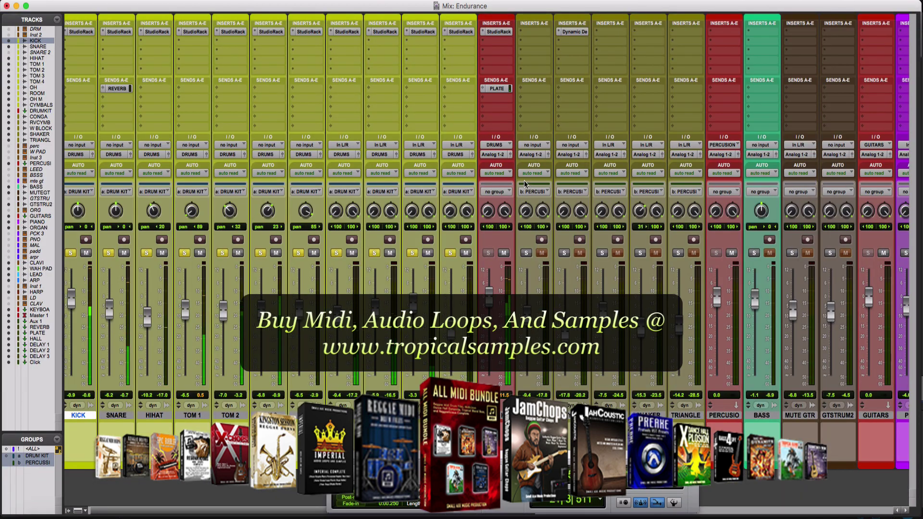
pyautogui.click(502, 33)
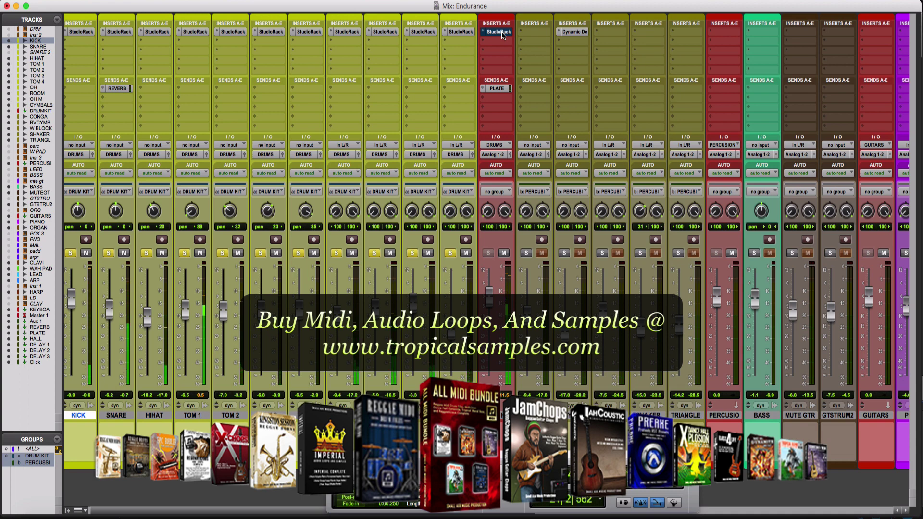
pyautogui.keyDown('super'); pyautogui.click(501, 33); pyautogui.keyUp('super')
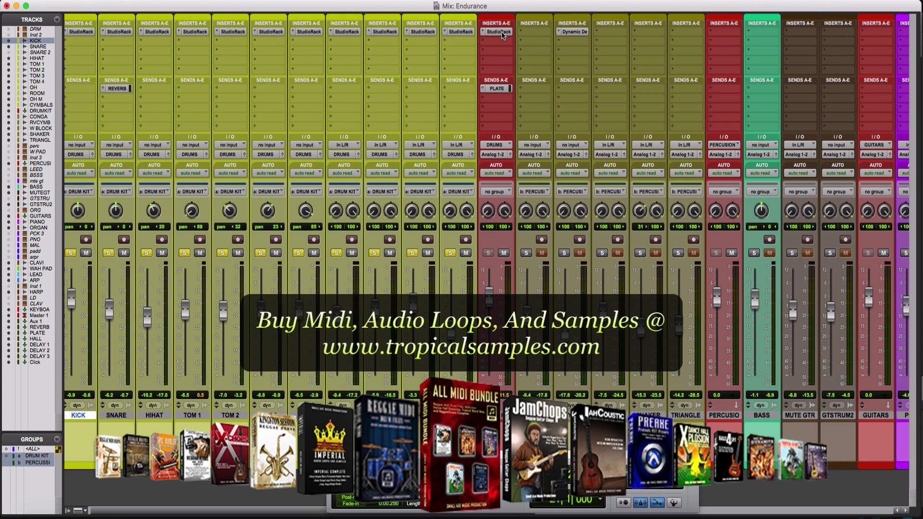
# Open StudioRack on the DRUM KIT track, display its Kramer Tape plugin and move the plugin window clear of the screen edge.
pyautogui.click(500, 33)
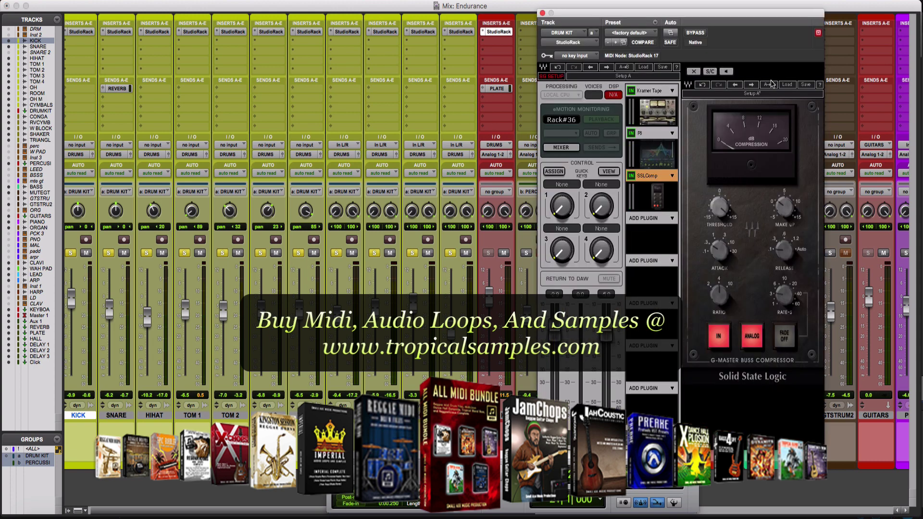
pyautogui.click(665, 115)
pyautogui.moveTo(793, 14); pyautogui.dragTo(465, 14)
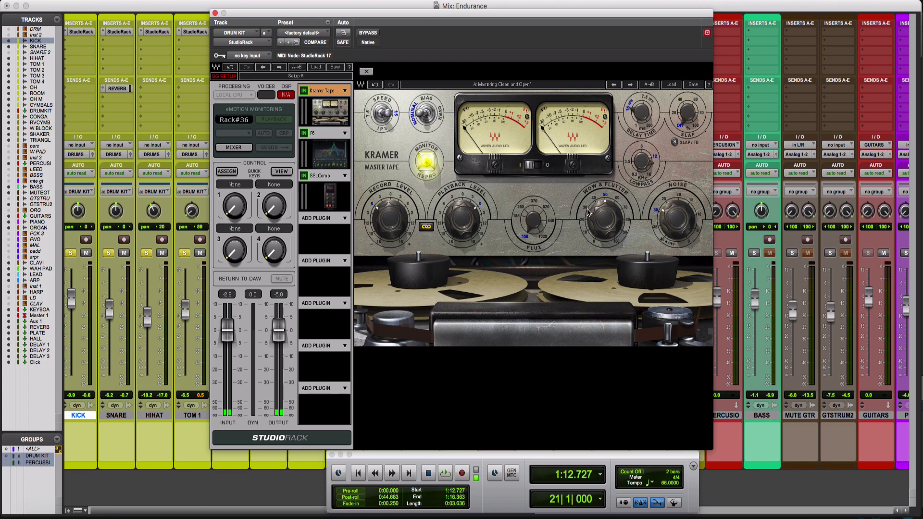
# Look through the Drums and Mastering presets of Kramer Tape without loading any, and examine its Wow & Flutter and Noise controls.
pyautogui.moveTo(588, 212)
pyautogui.click(672, 85)
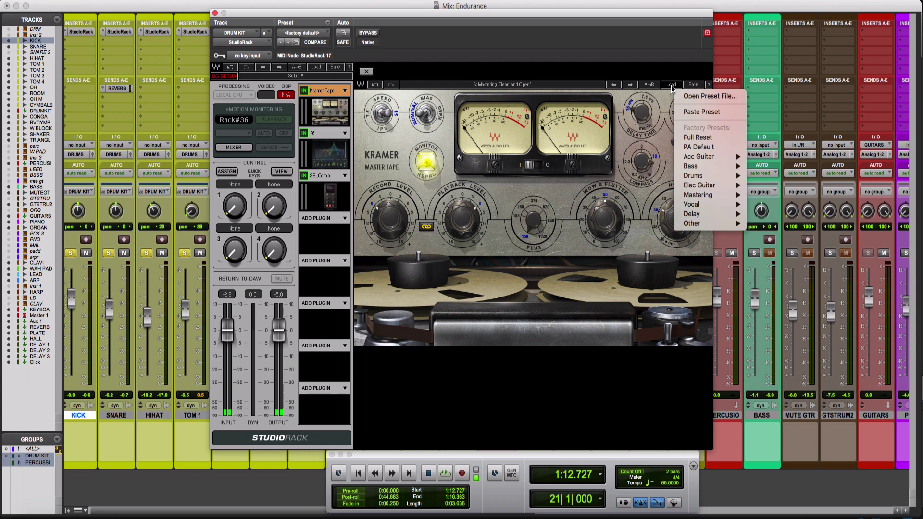
pyautogui.moveTo(699, 176)
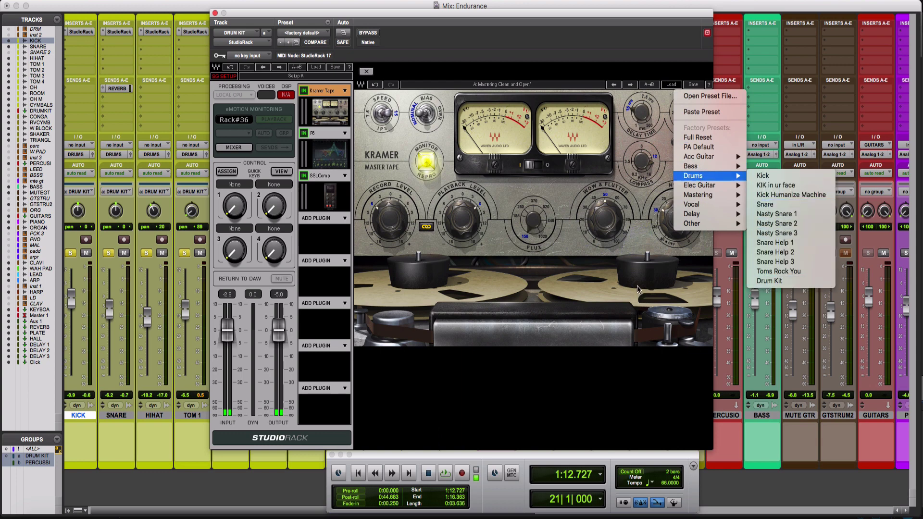
pyautogui.click(534, 394)
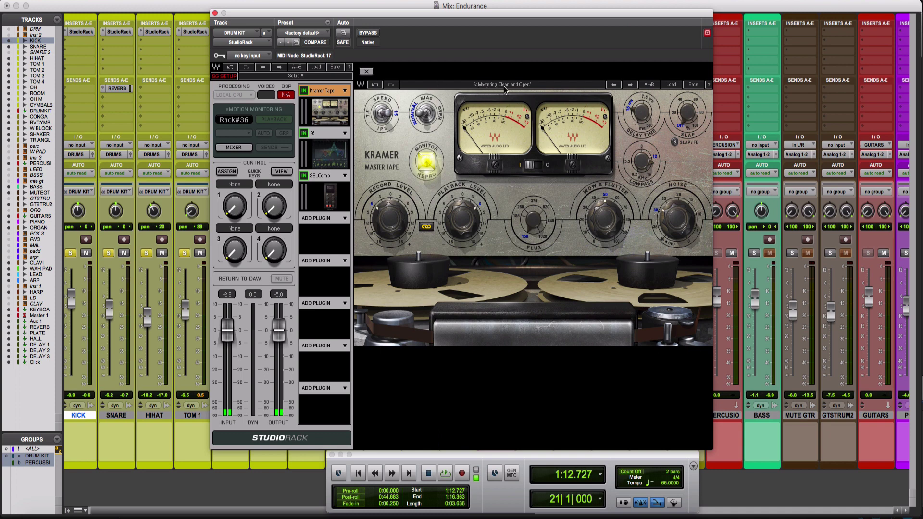
pyautogui.click(671, 85)
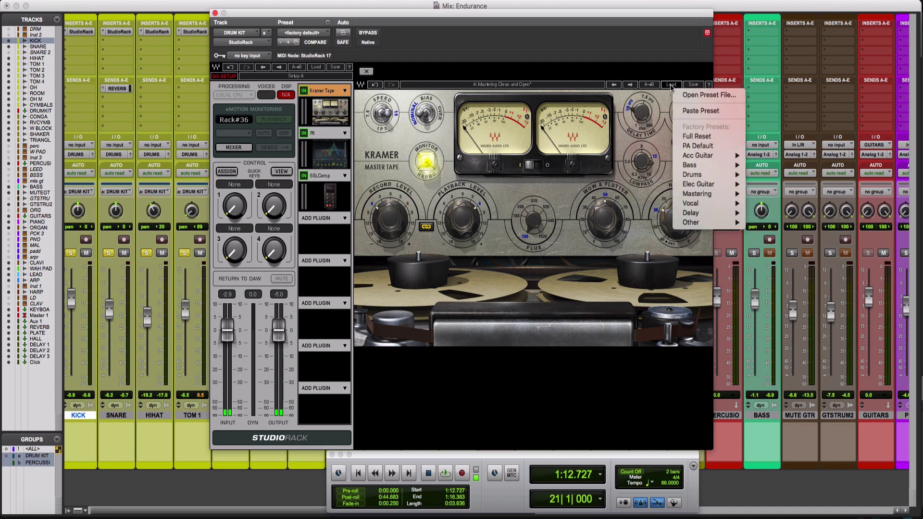
pyautogui.moveTo(723, 198)
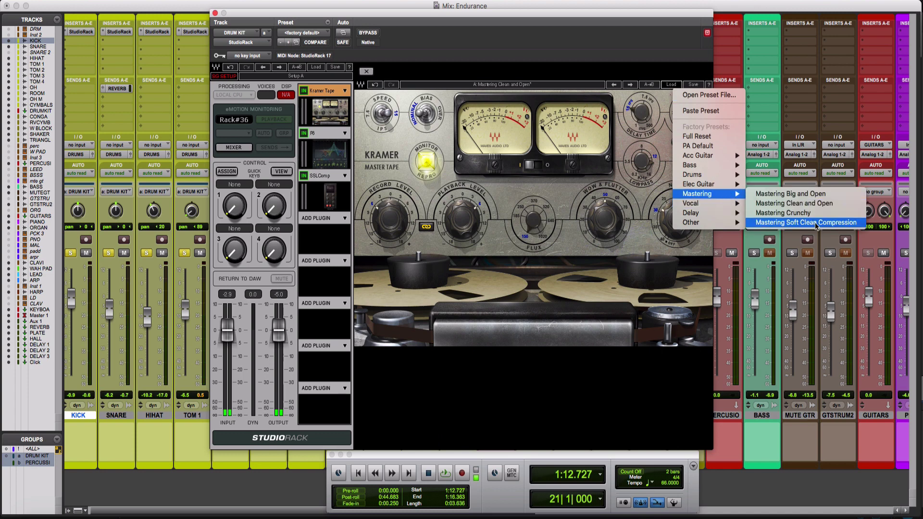
pyautogui.click(631, 190)
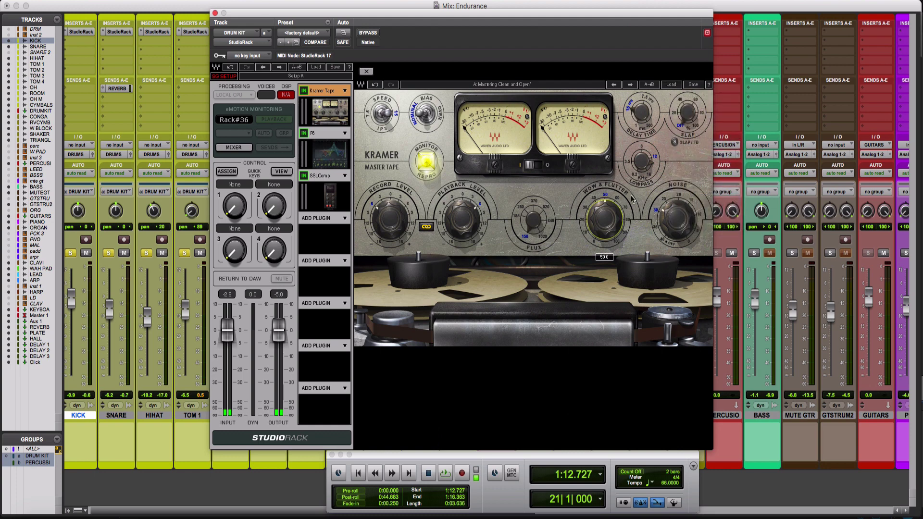
pyautogui.click(672, 230)
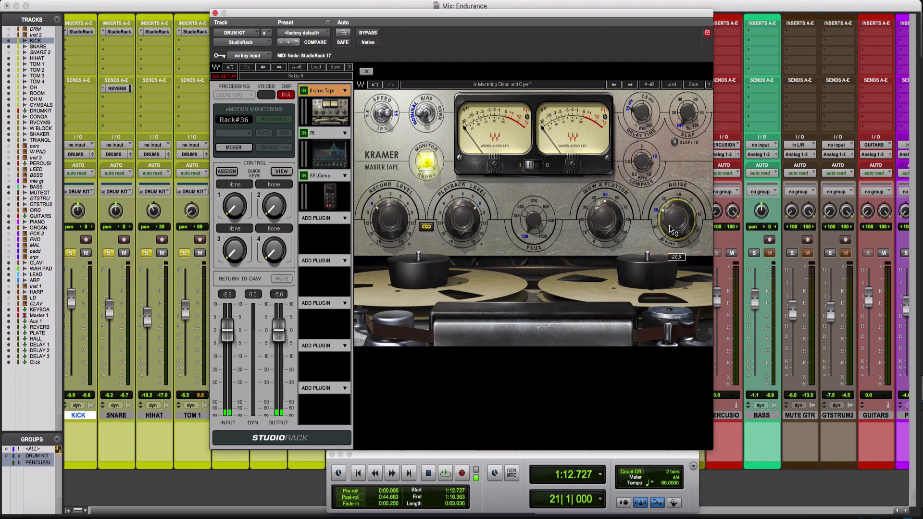
# View the SSLComp plugin in the rack and the H-Delay plugin on the DELAY 2 track, closing H-Delay again.
pyautogui.click(327, 201)
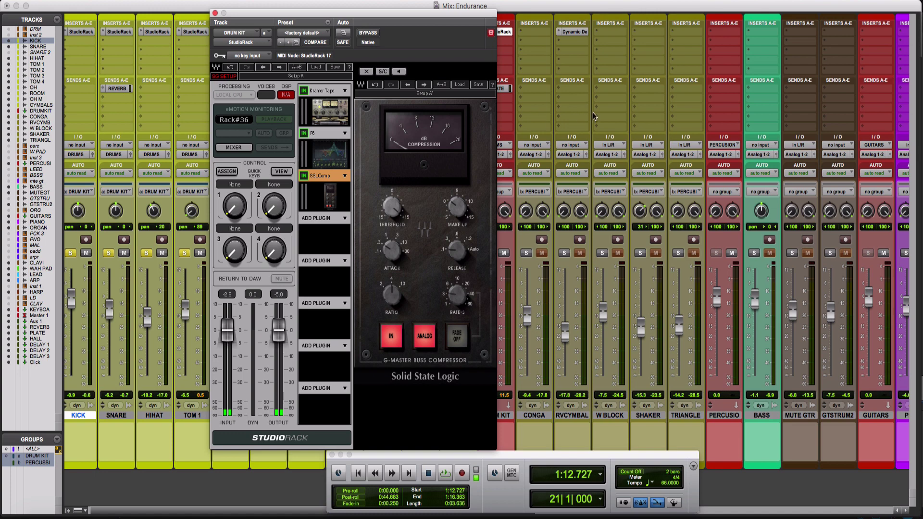
pyautogui.hscroll(1, 709, 114)
pyautogui.hscroll(10, 709, 111)
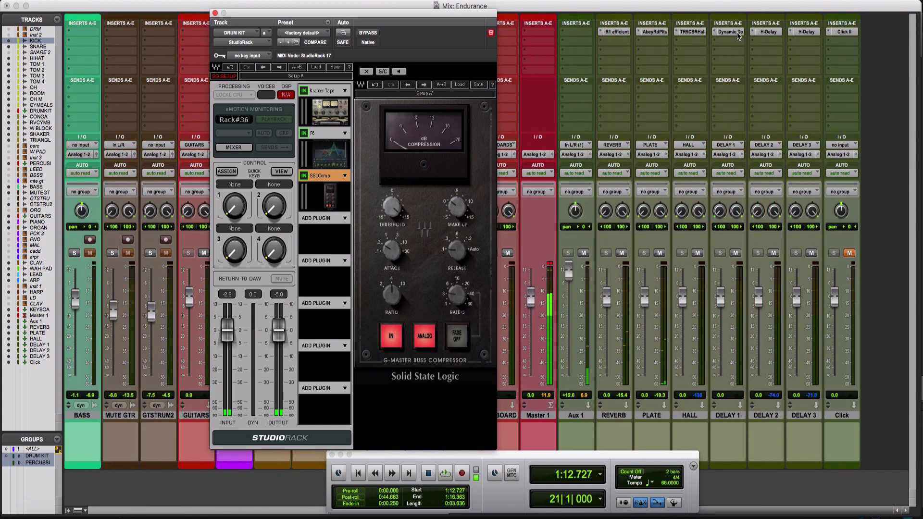
pyautogui.click(766, 32)
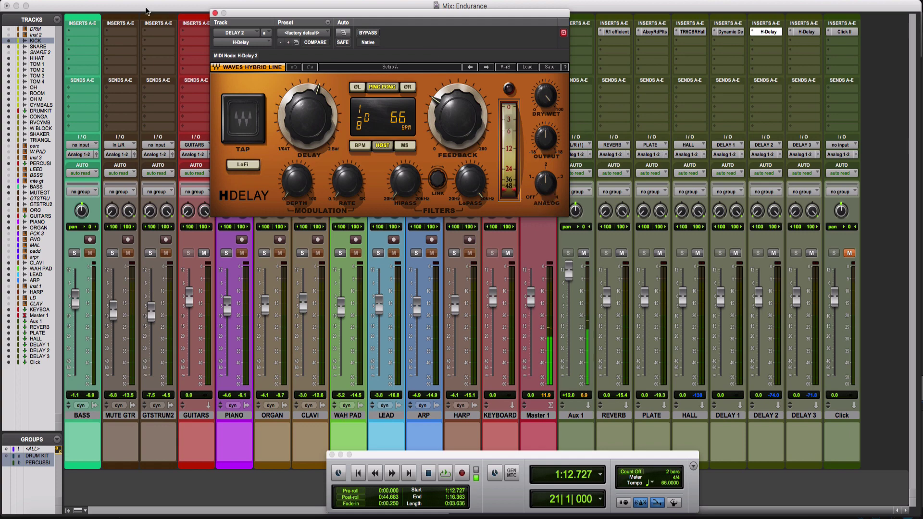
pyautogui.click(215, 13)
# Reopen StudioRack on the DRUM KIT track and display Kramer Tape to examine its Noise control.
pyautogui.hscroll(-15, 232, 160)
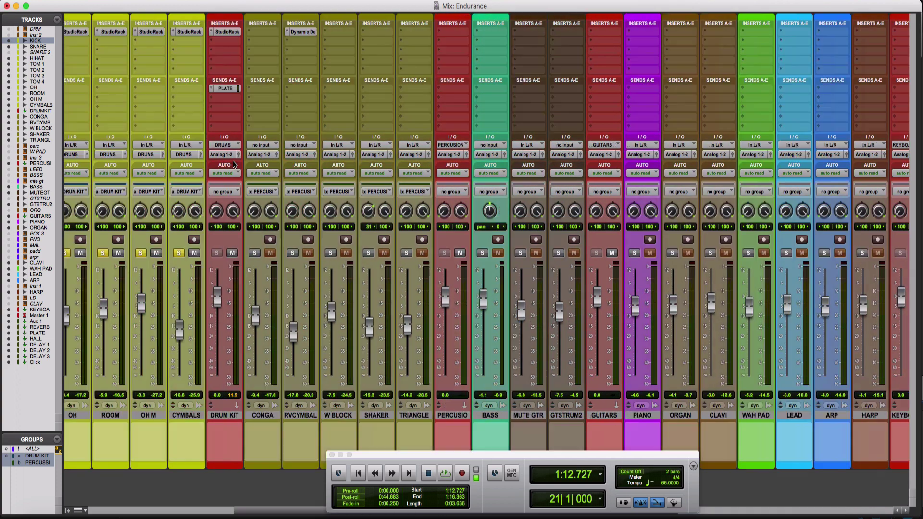
pyautogui.hscroll(-2, 233, 160)
pyautogui.click(456, 32)
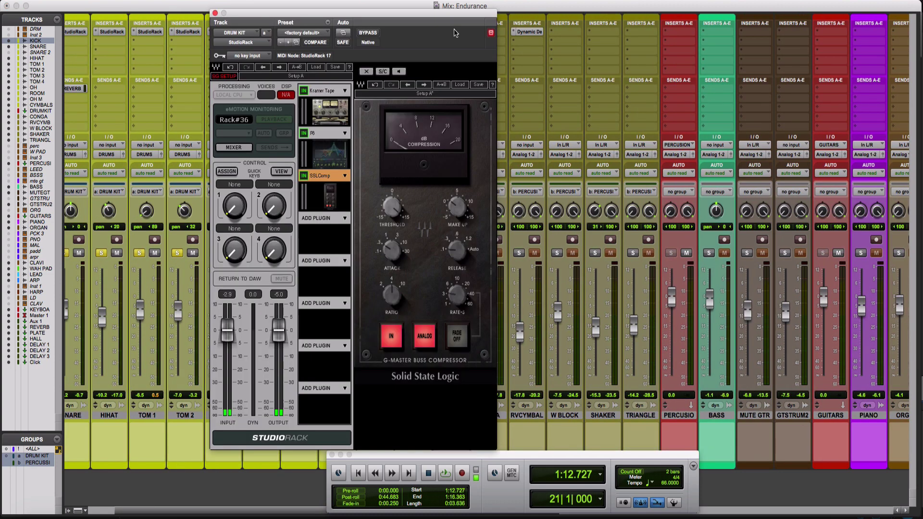
pyautogui.click(332, 114)
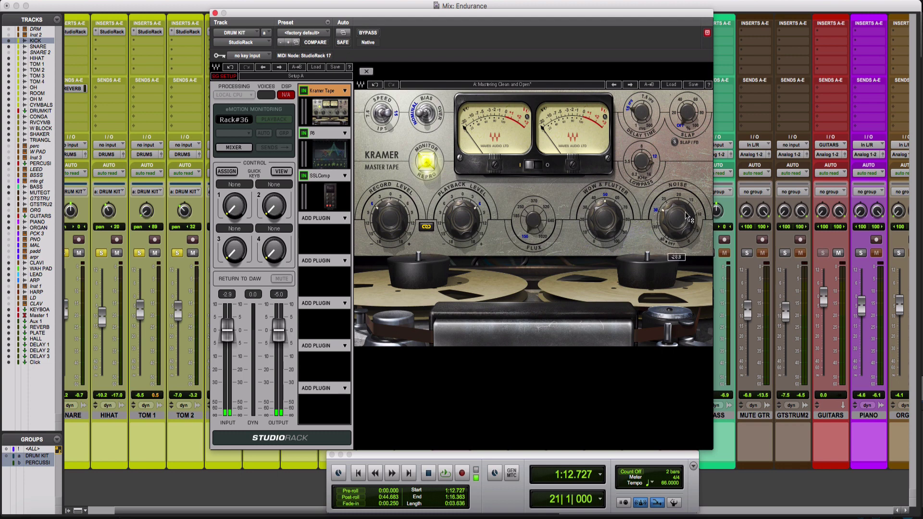
pyautogui.moveTo(688, 217); pyautogui.dragTo(685, 202)
# Display the F6 equalizer in StudioRack and inspect the settings of bands 2, 3 and 6.
pyautogui.click(326, 158)
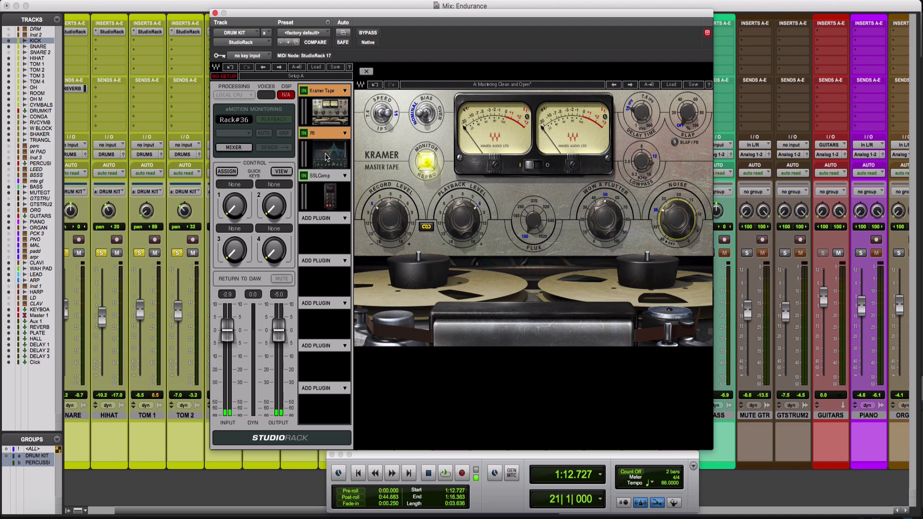
pyautogui.click(325, 157)
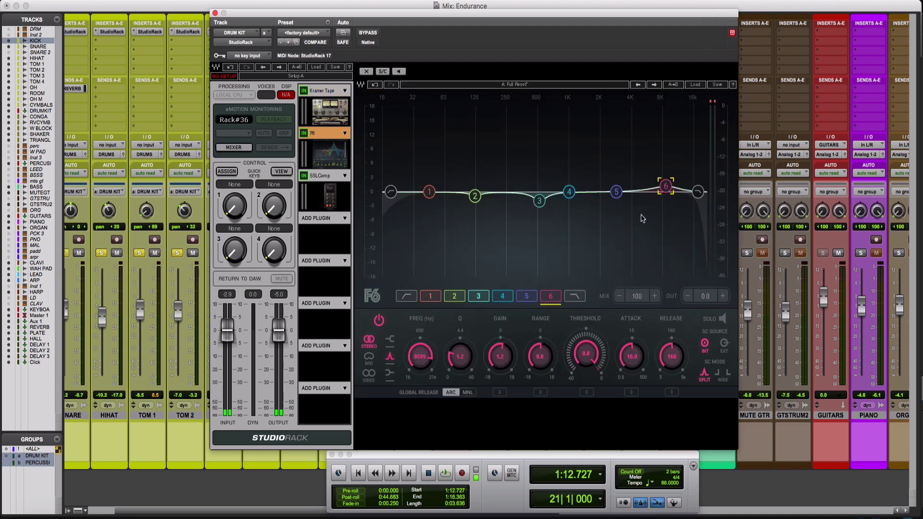
pyautogui.click(475, 196)
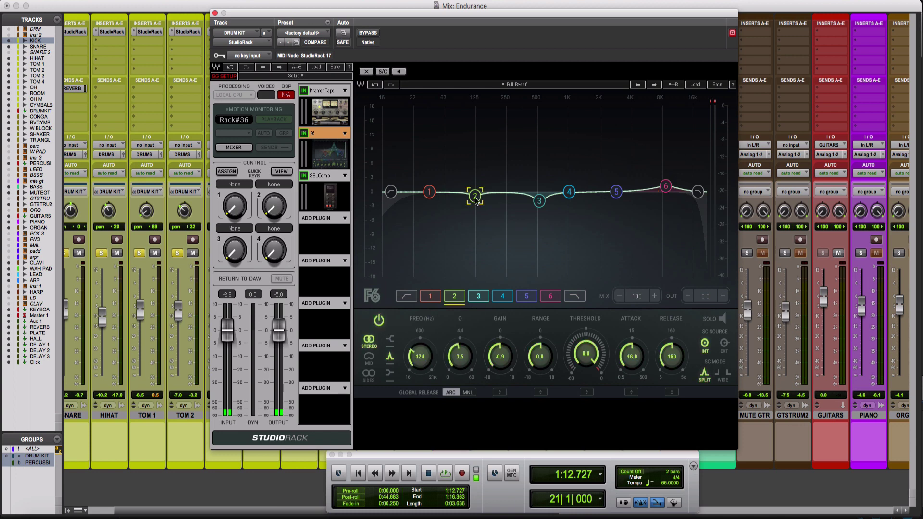
pyautogui.click(540, 201)
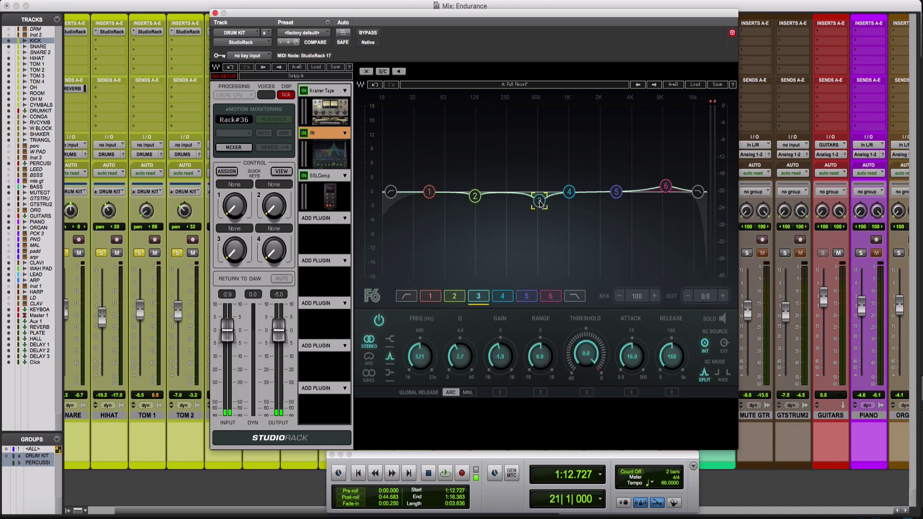
pyautogui.click(666, 187)
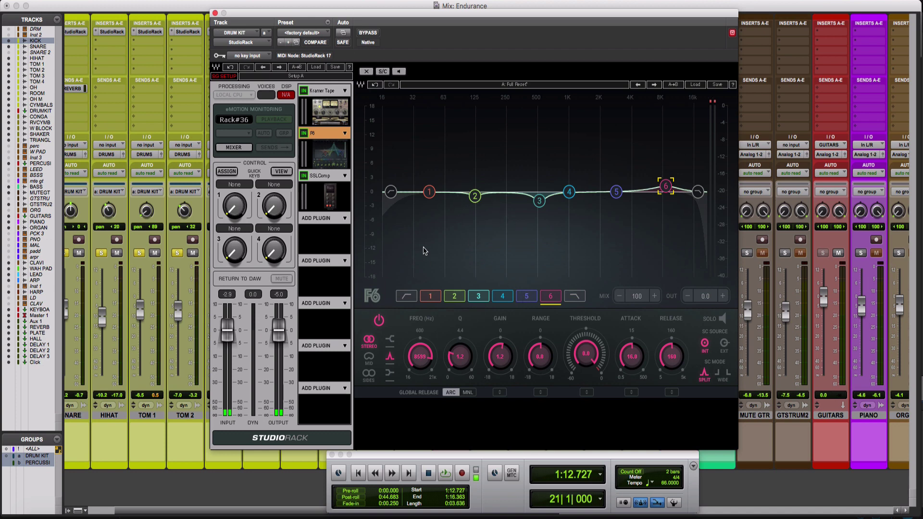
# Enable the F6 high-pass filter and raise its cutoff in stages to 35, 58 and 69 Hz.
pyautogui.click(391, 194)
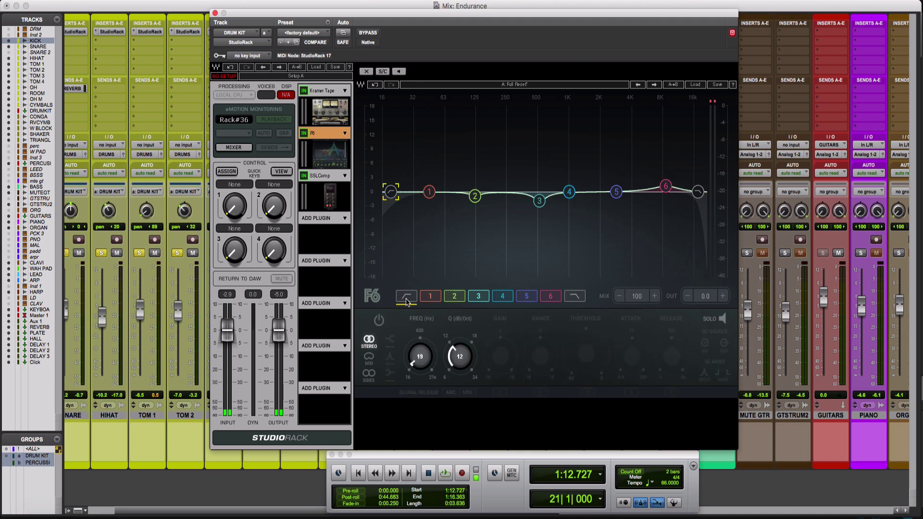
pyautogui.click(379, 321)
pyautogui.moveTo(391, 197); pyautogui.dragTo(418, 197)
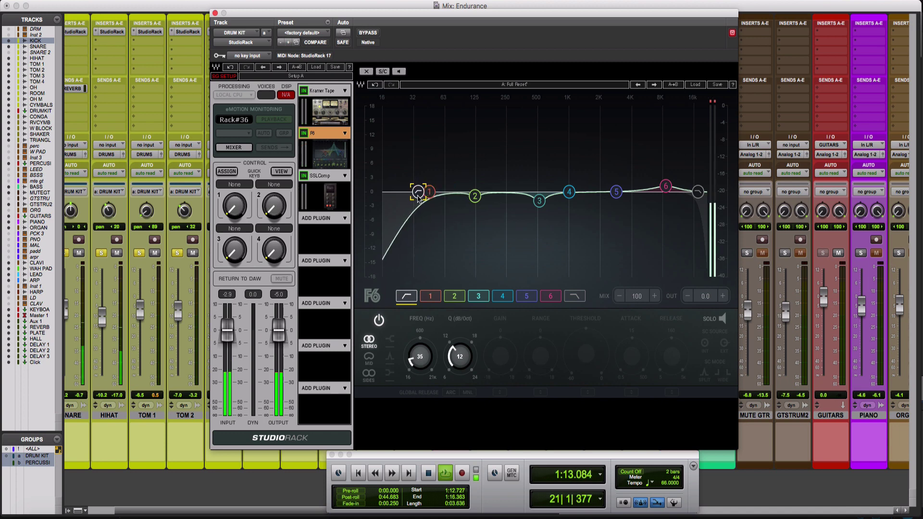
pyautogui.moveTo(419, 197); pyautogui.dragTo(442, 191)
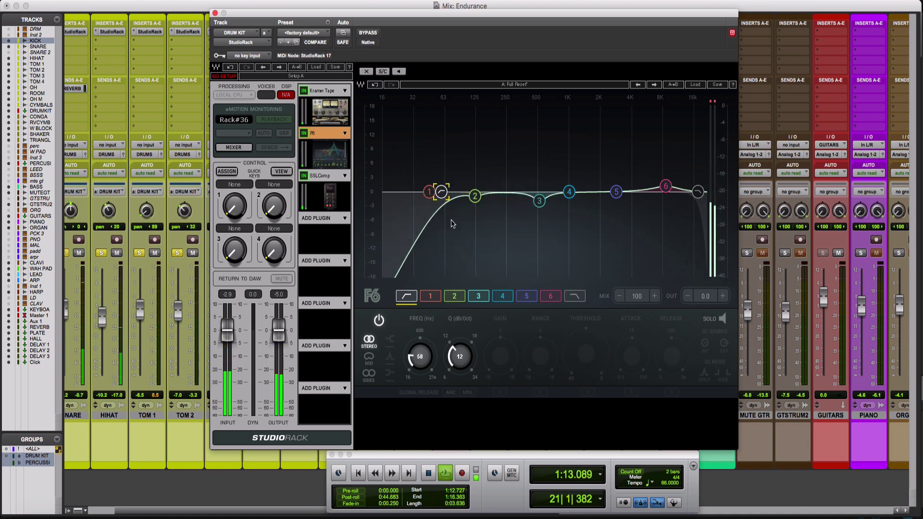
pyautogui.moveTo(441, 191)
pyautogui.mouseDown()
pyautogui.moveTo(388, 191)
pyautogui.moveTo(491, 192)
pyautogui.moveTo(448, 193)
pyautogui.mouseUp()
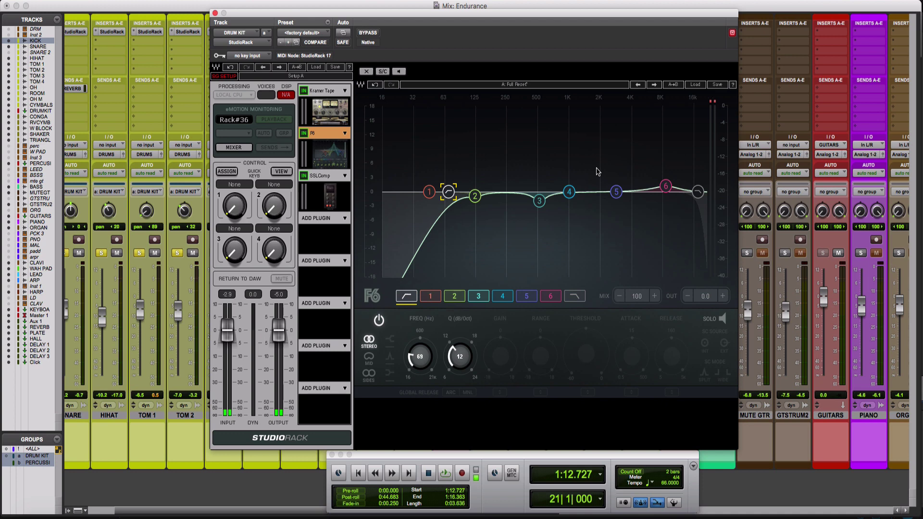
# Play the selected drum passage and compare it with the F6 high-pass filter off and on.
pyautogui.press('space')
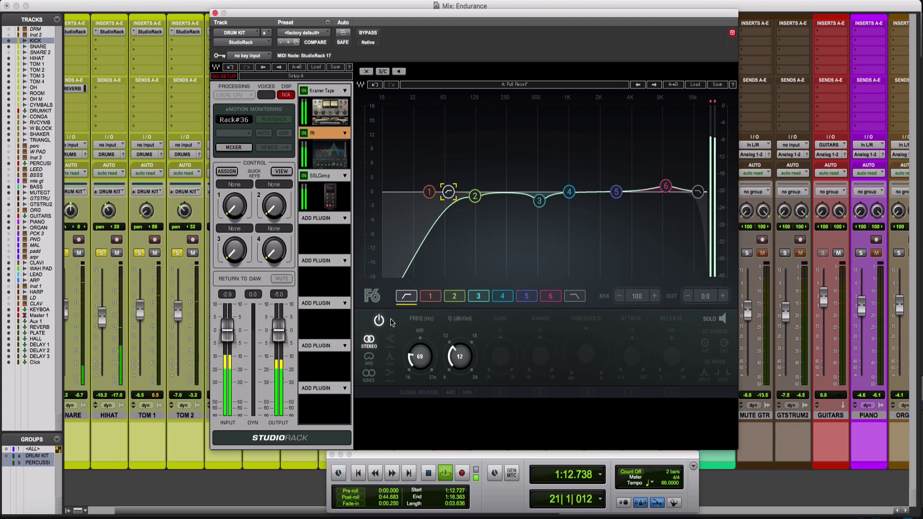
pyautogui.click(379, 320)
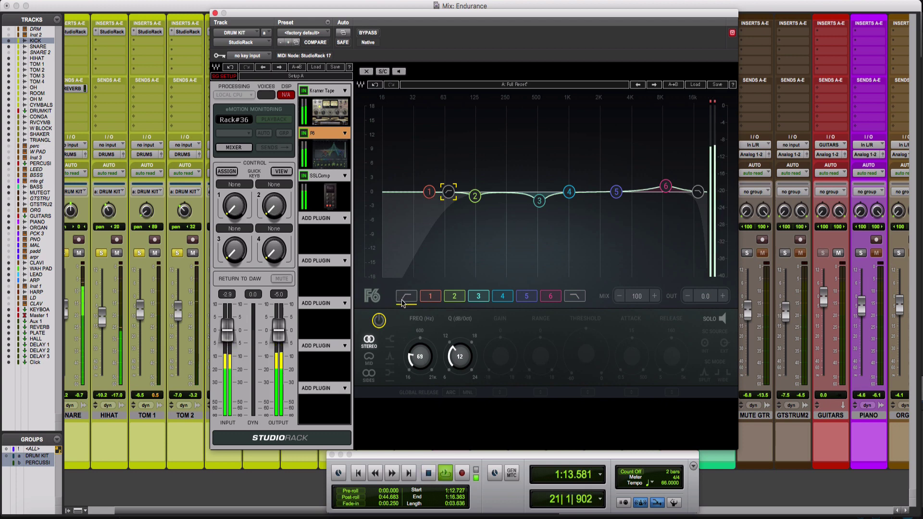
pyautogui.click(379, 321)
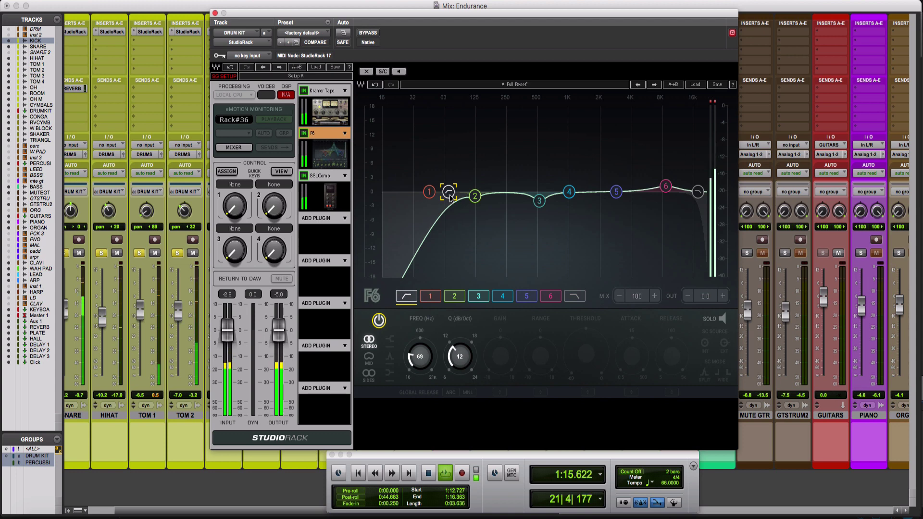
# Try the F6 high-pass cutoff at 76 Hz with the filter off and on, and settle it at 66 Hz.
pyautogui.moveTo(449, 192)
pyautogui.mouseDown()
pyautogui.moveTo(435, 192)
pyautogui.moveTo(453, 192)
pyautogui.mouseUp()
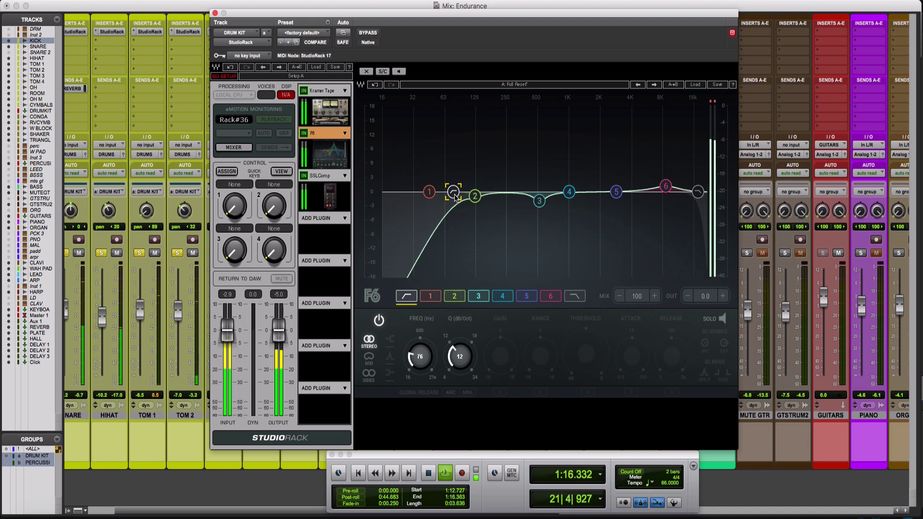
pyautogui.click(380, 321)
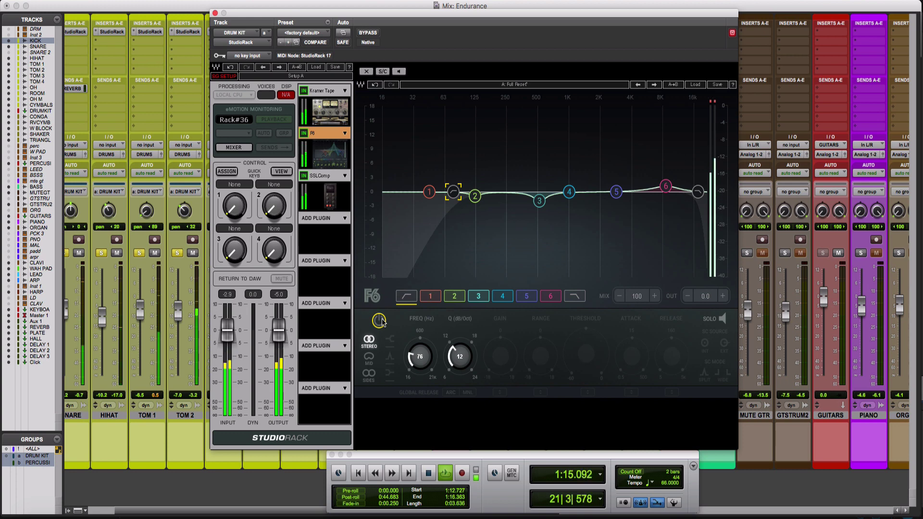
pyautogui.click(379, 321)
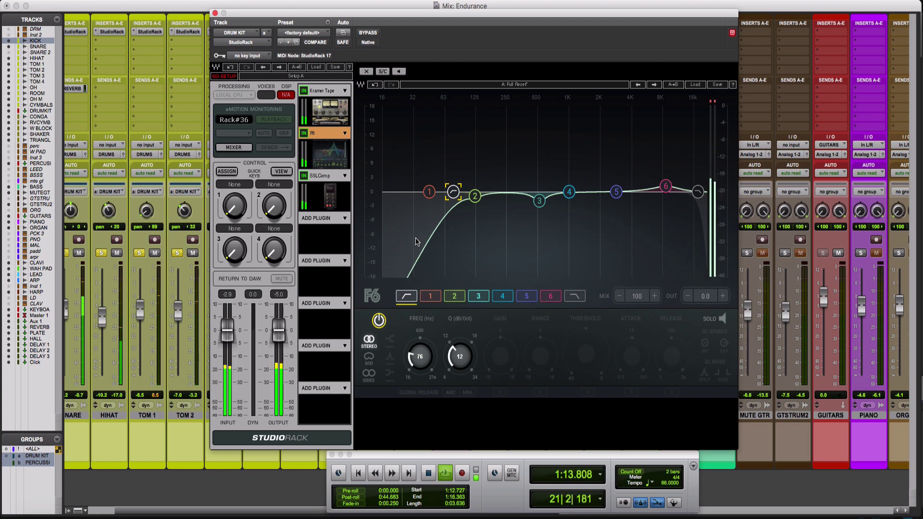
pyautogui.moveTo(453, 193); pyautogui.dragTo(447, 192)
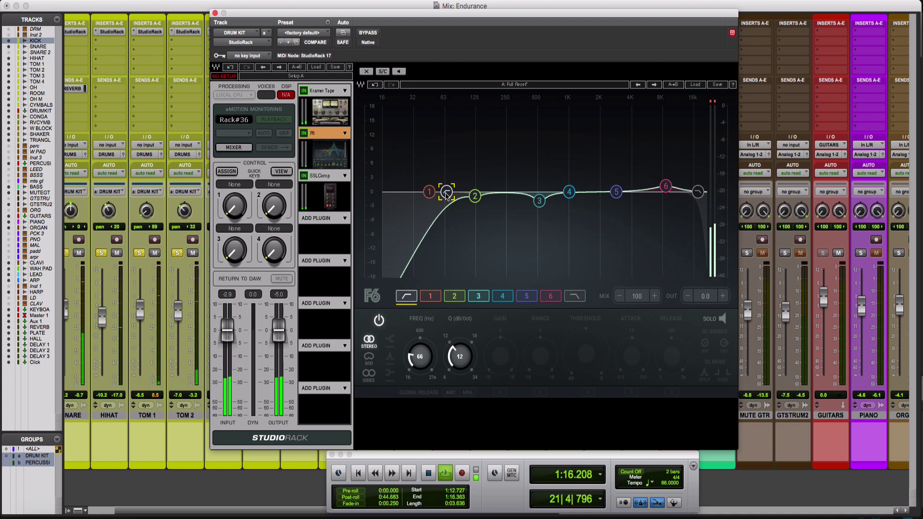
# Clear the solos on all tracks, show the Edit window with the plugin window moved off the waveforms, and stop playback.
pyautogui.keyDown('alt'); pyautogui.click(177, 253); pyautogui.keyUp('alt')
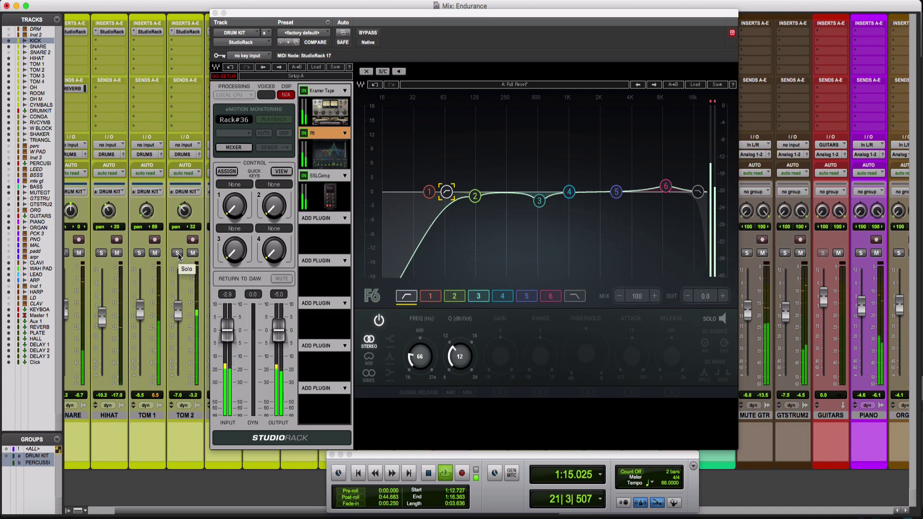
pyautogui.press('super+equal')
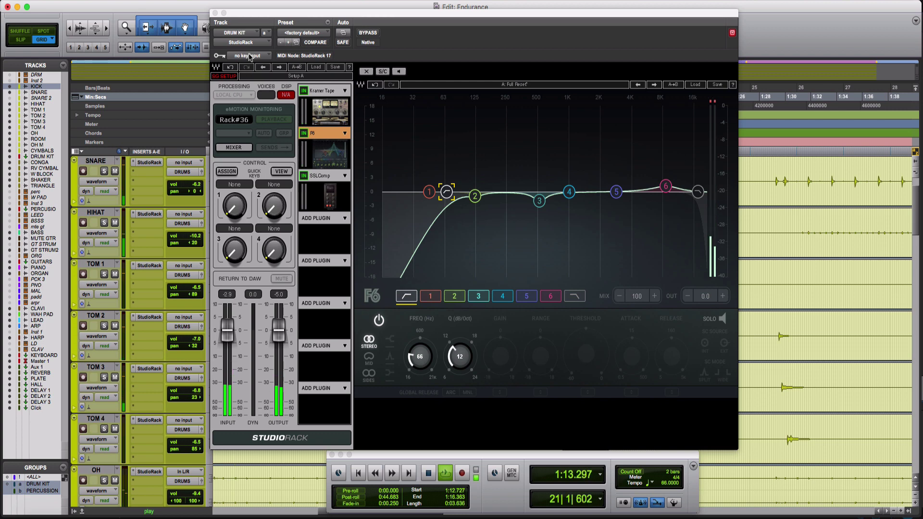
pyautogui.moveTo(249, 13); pyautogui.dragTo(446, 13)
pyautogui.press('space')
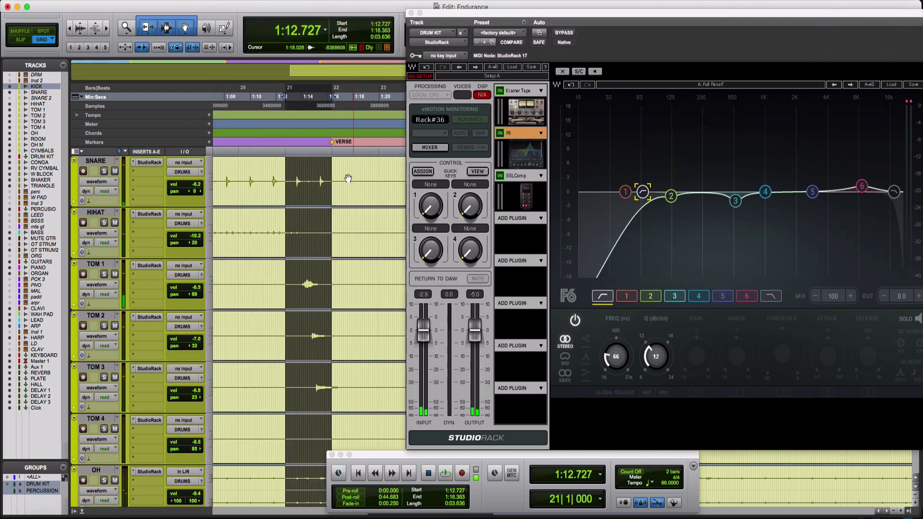
# Play the full mix from 1:07.954 past the VERSE marker, moving the plugin window further aside, and stop playback.
pyautogui.click(225, 178)
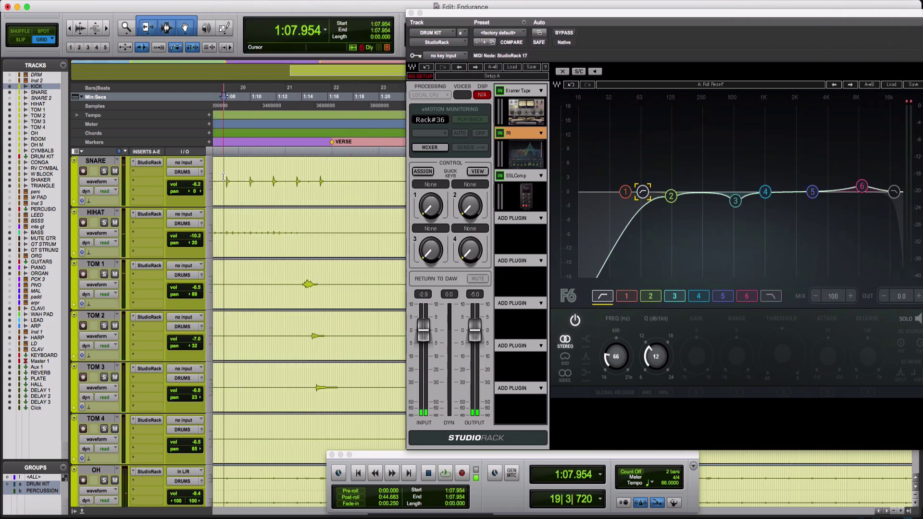
pyautogui.press('space')
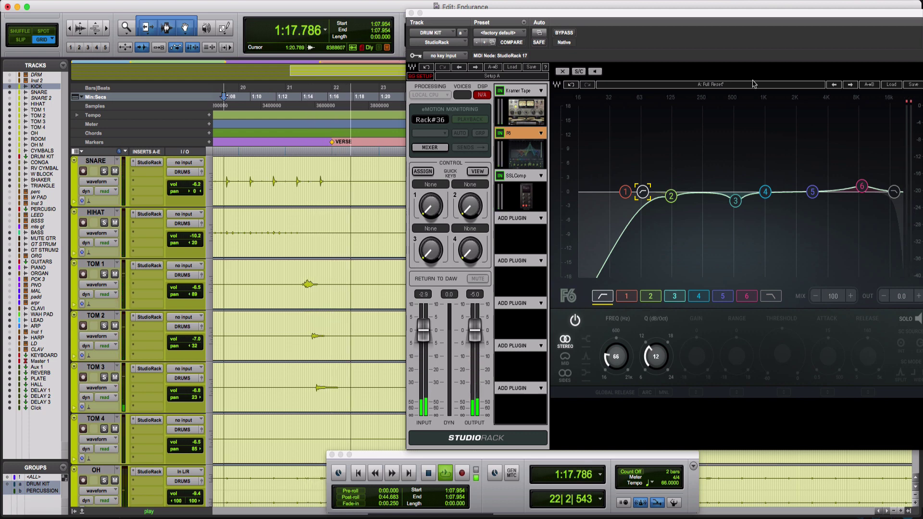
pyautogui.moveTo(478, 12); pyautogui.dragTo(528, 12)
pyautogui.press('space')
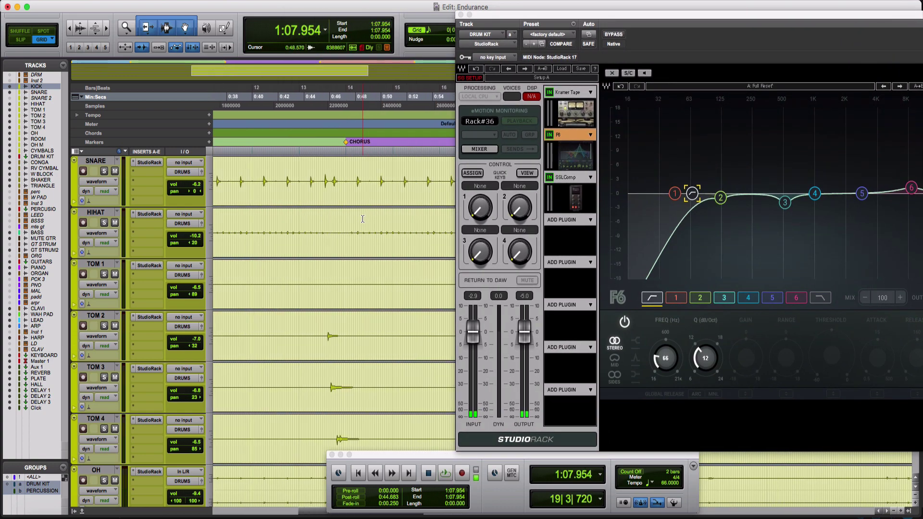
# Play the mix from the VERSE marker at 0:18.181 and compare the F6 high-pass filter off and on.
pyautogui.hscroll(-10, 332, 215)
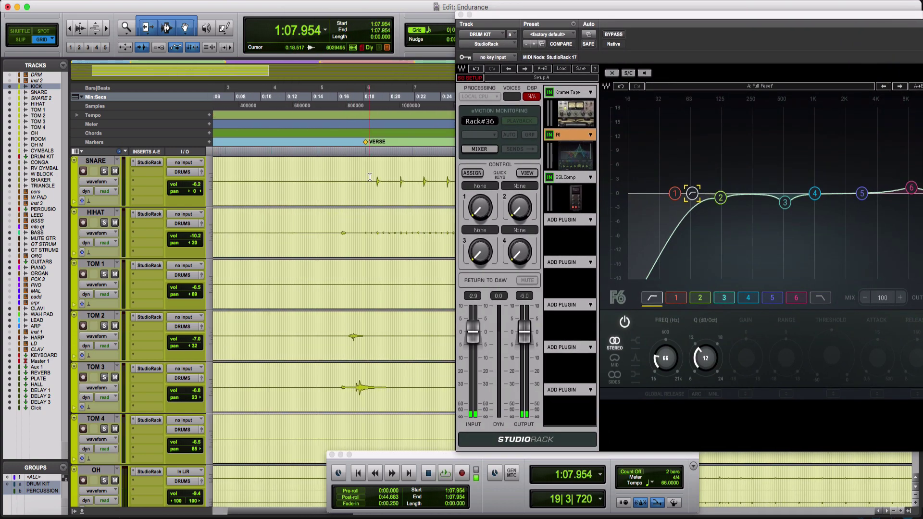
pyautogui.click(366, 176)
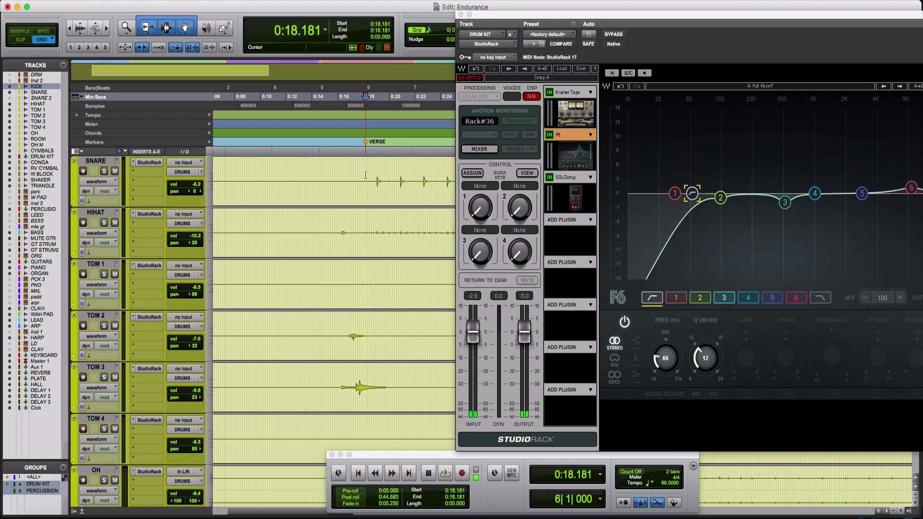
pyautogui.press('space')
pyautogui.press('space')
pyautogui.press('space')
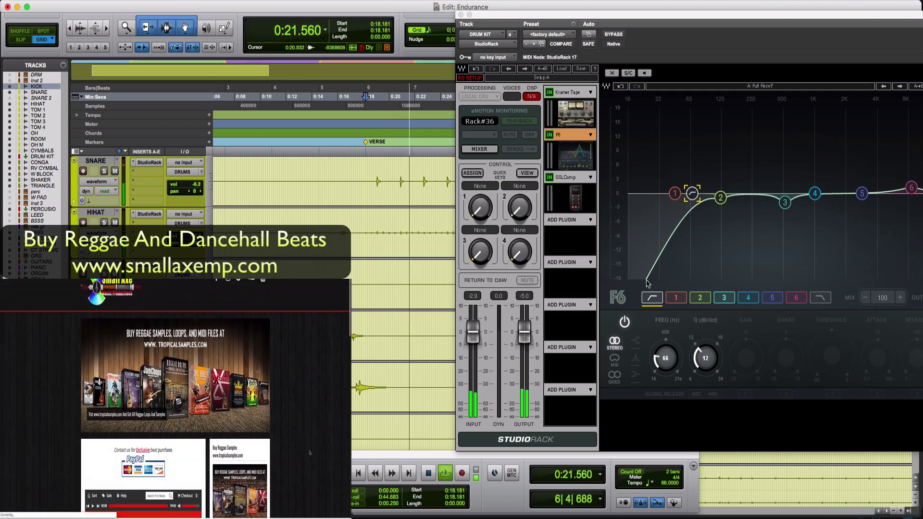
pyautogui.click(625, 323)
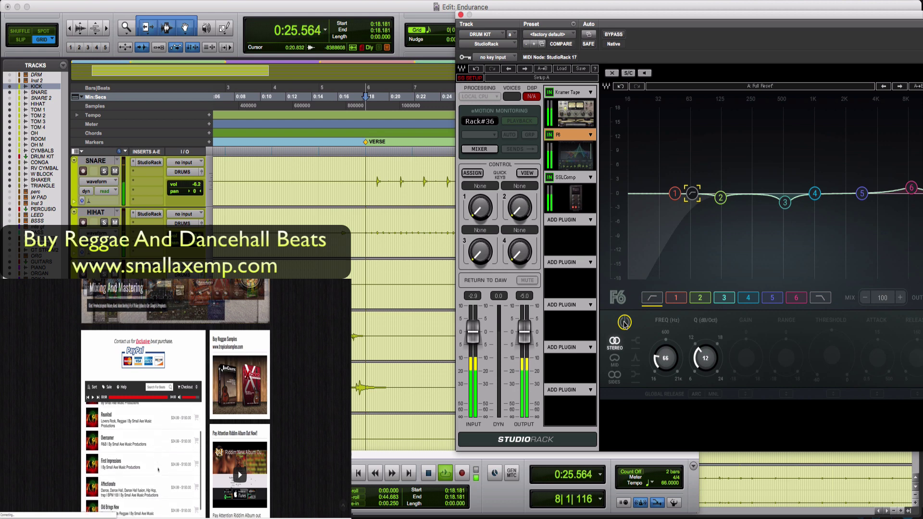
pyautogui.click(625, 322)
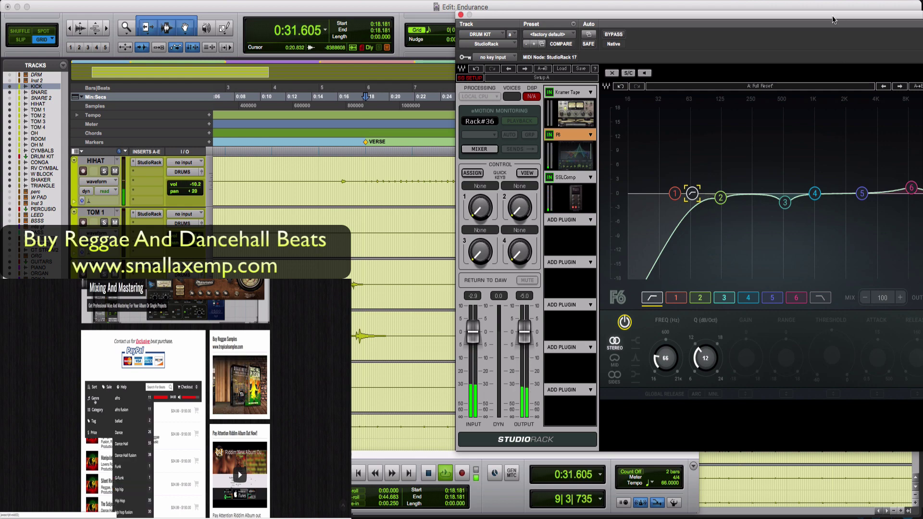
# Move the plugin window so the whole F6 display shows, and copy the StudioRack settings with F6 band 2 selected.
pyautogui.moveTo(846, 23); pyautogui.dragTo(586, 12)
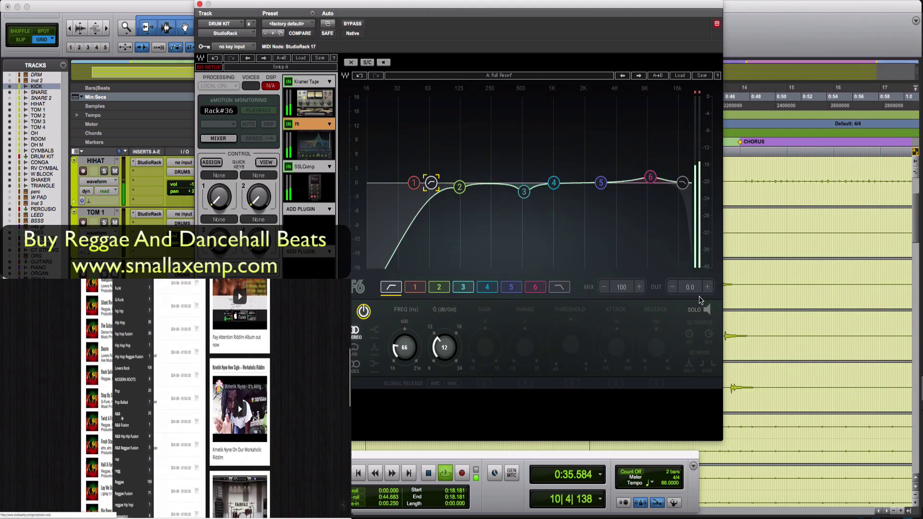
pyautogui.click(439, 287)
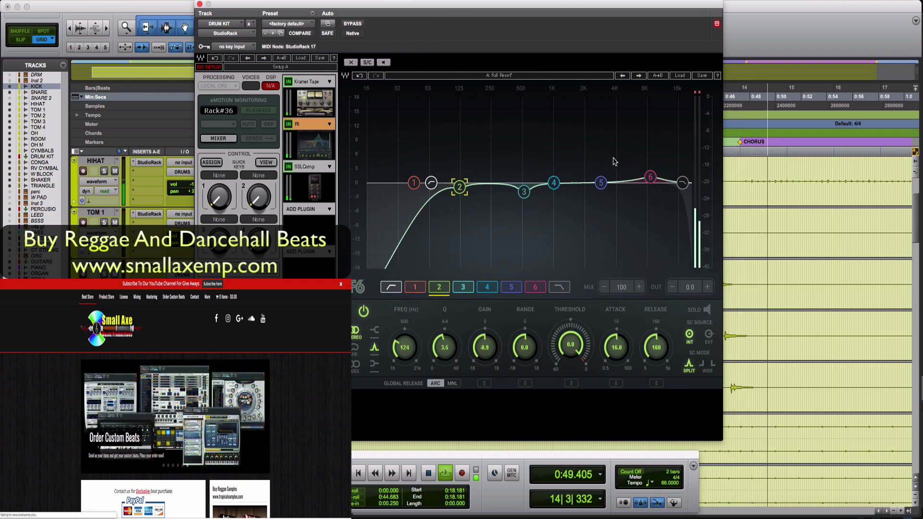
pyautogui.click(312, 13)
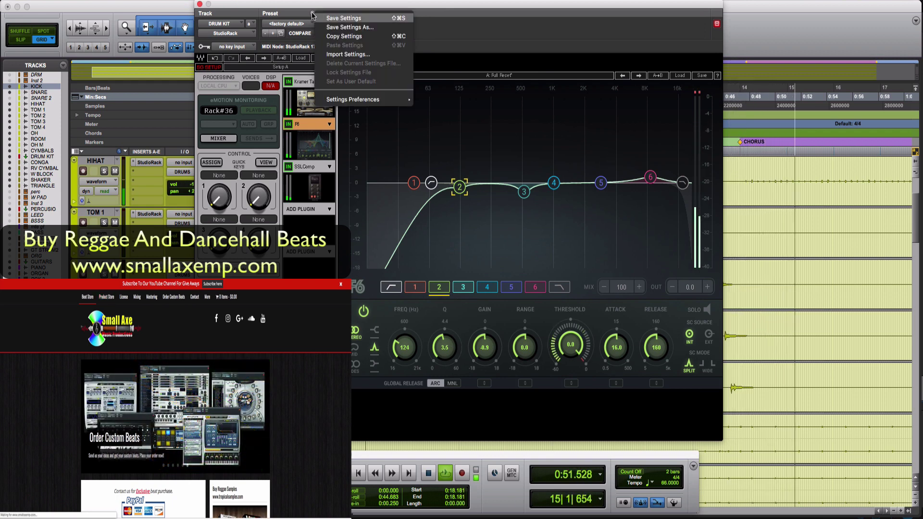
pyautogui.press('Escape')
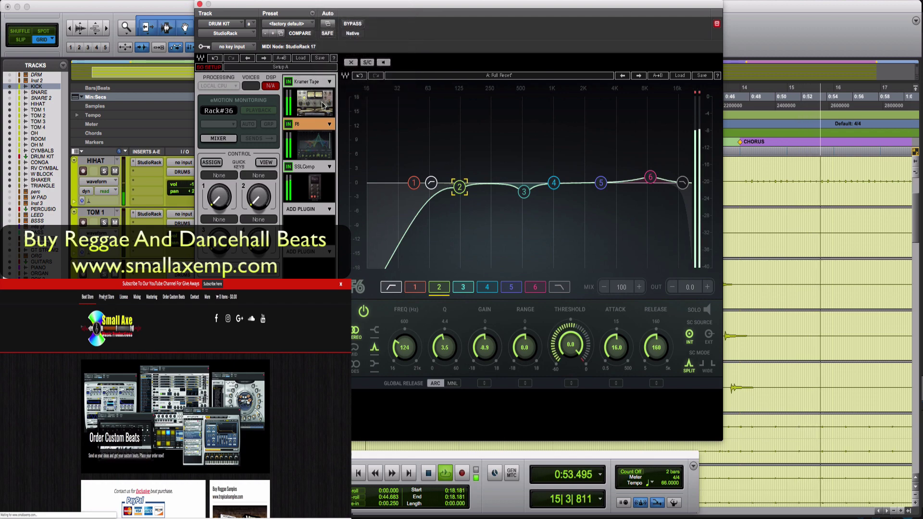
pyautogui.press('space')
# Replace the rack's F6 with F6-RTA from the EQ plugins and play the mix through its analyzer.
pyautogui.click(329, 124)
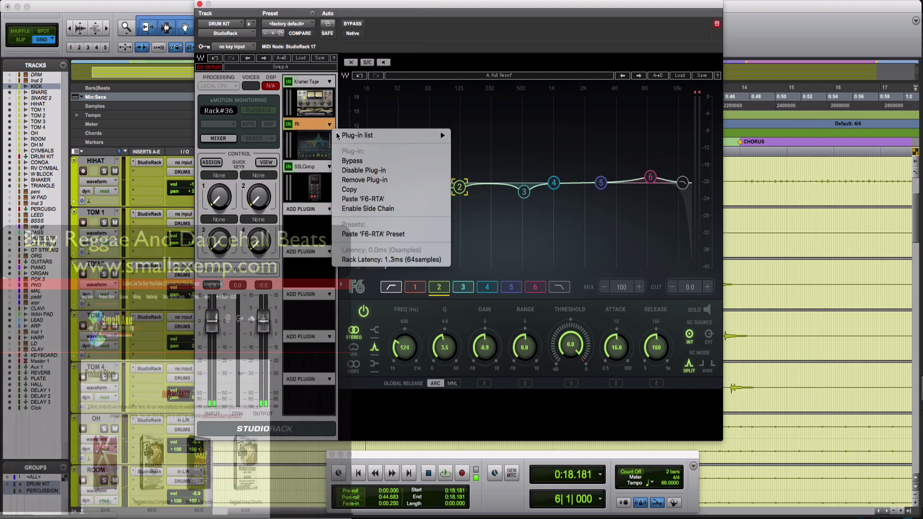
pyautogui.moveTo(356, 138)
pyautogui.moveTo(500, 146)
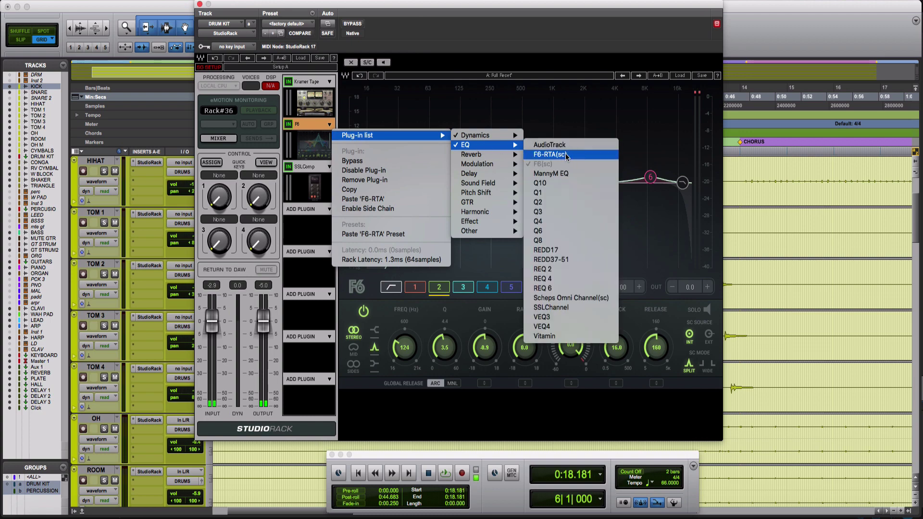
pyautogui.click(550, 155)
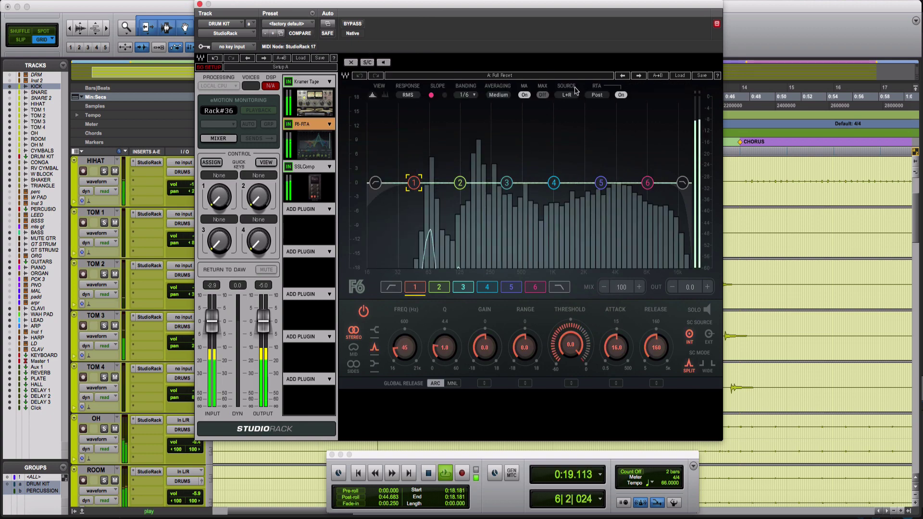
pyautogui.press('space')
pyautogui.click(313, 14)
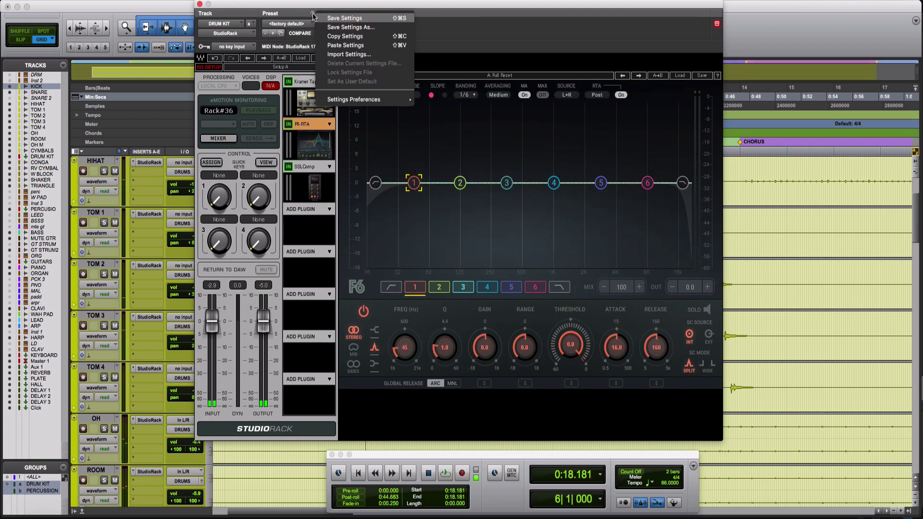
pyautogui.click(556, 50)
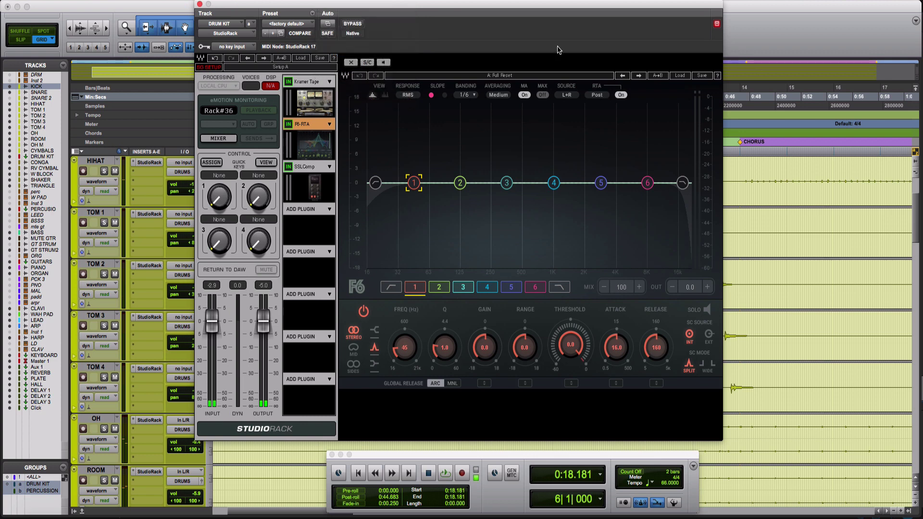
pyautogui.press('space')
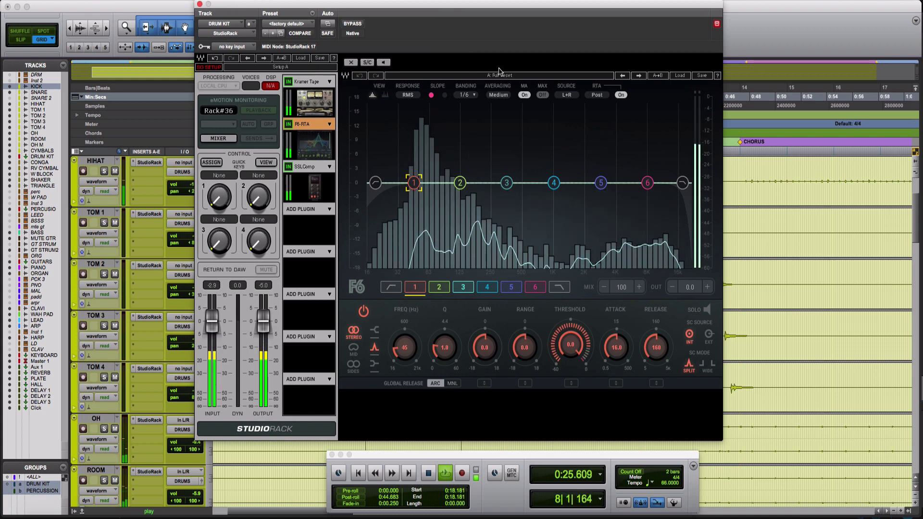
pyautogui.press('space')
# Try pasting the copied preset into the rack and into the F6-RTA while playing the mix.
pyautogui.click(300, 58)
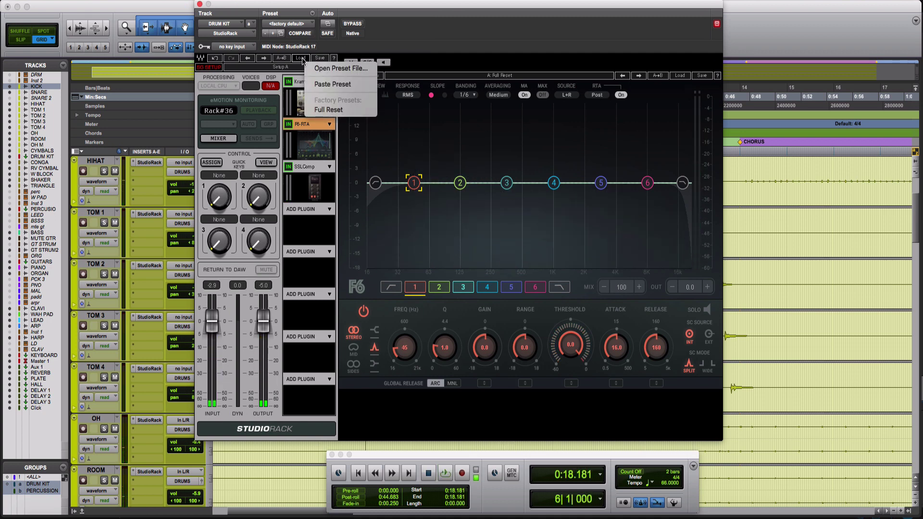
pyautogui.click(329, 87)
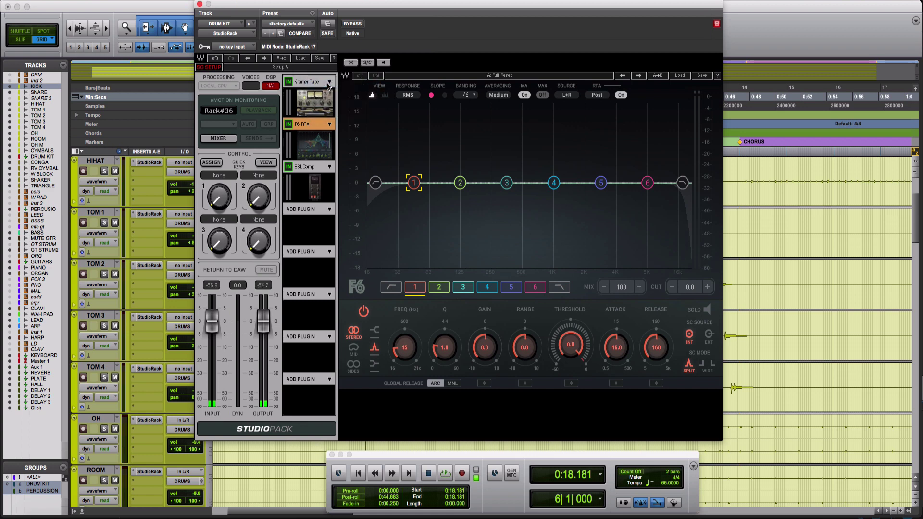
pyautogui.press('space')
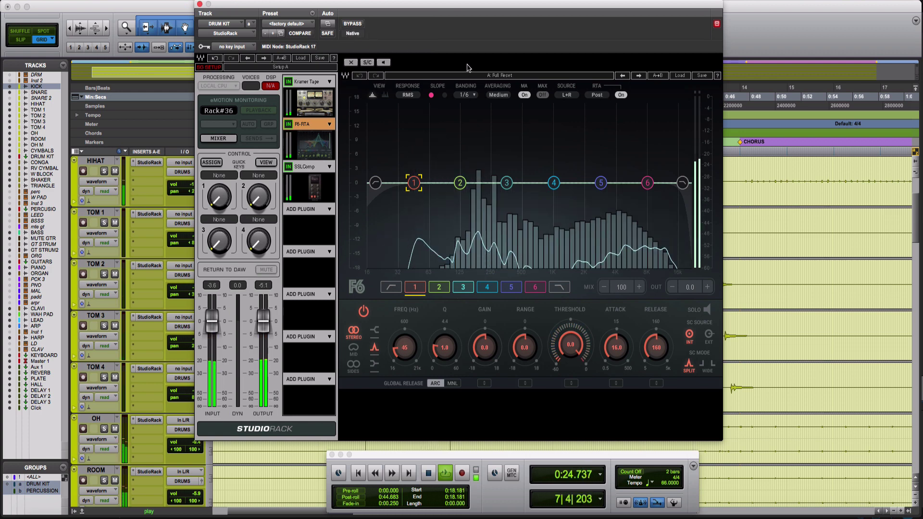
pyautogui.click(688, 75)
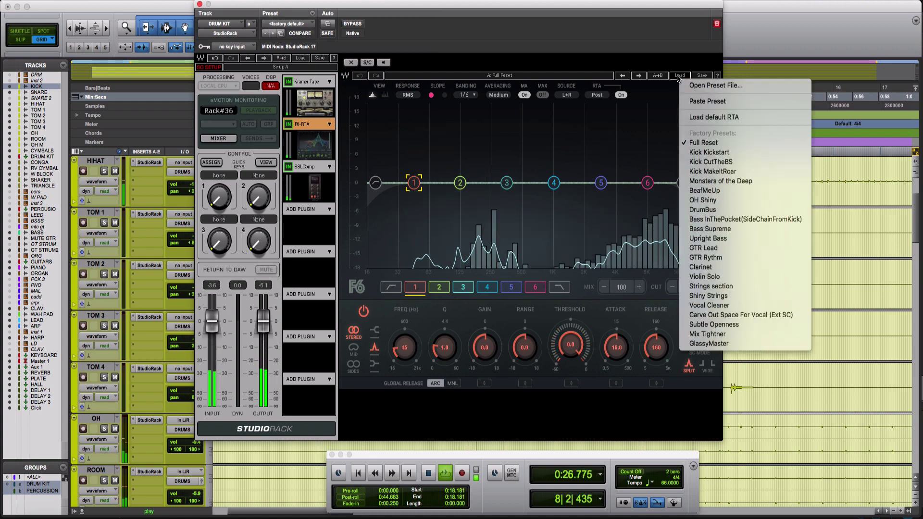
pyautogui.click(701, 101)
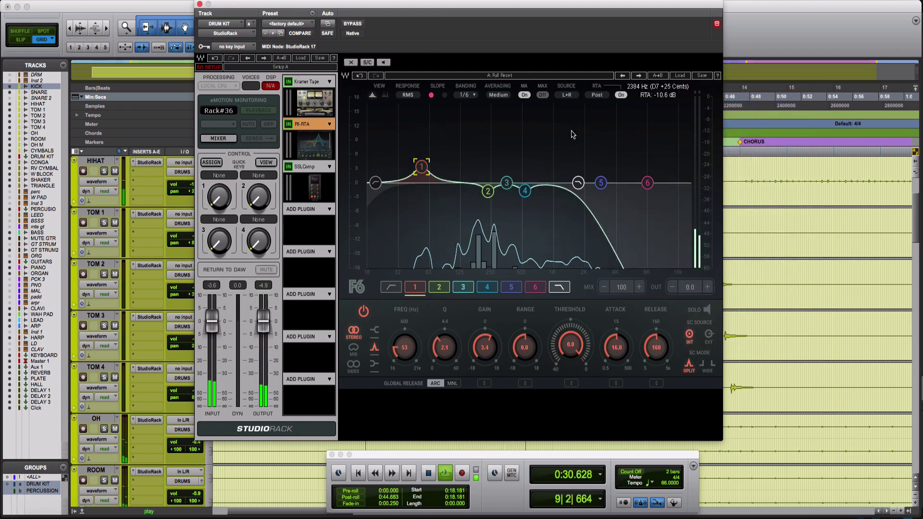
pyautogui.press('space')
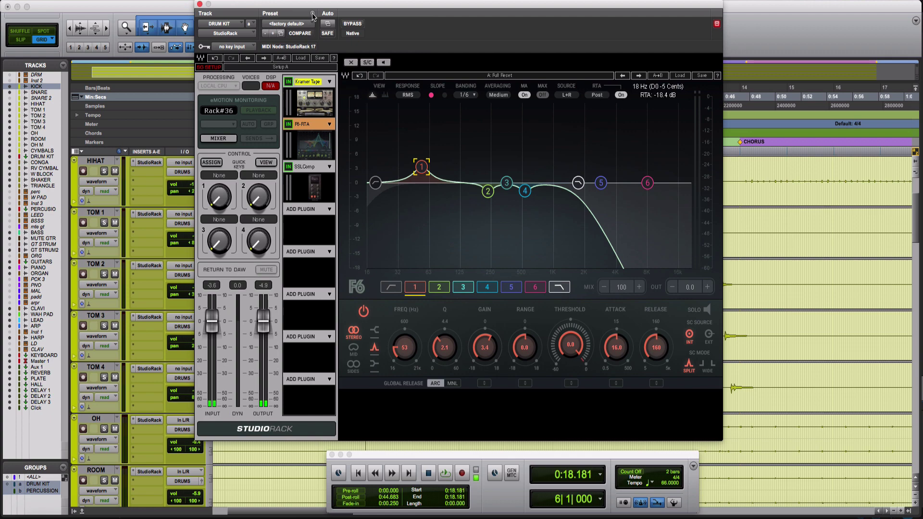
# Paste the copied settings into the StudioRack to restore the F6, and check the Kramer Tape and F6 slots.
pyautogui.click(313, 15)
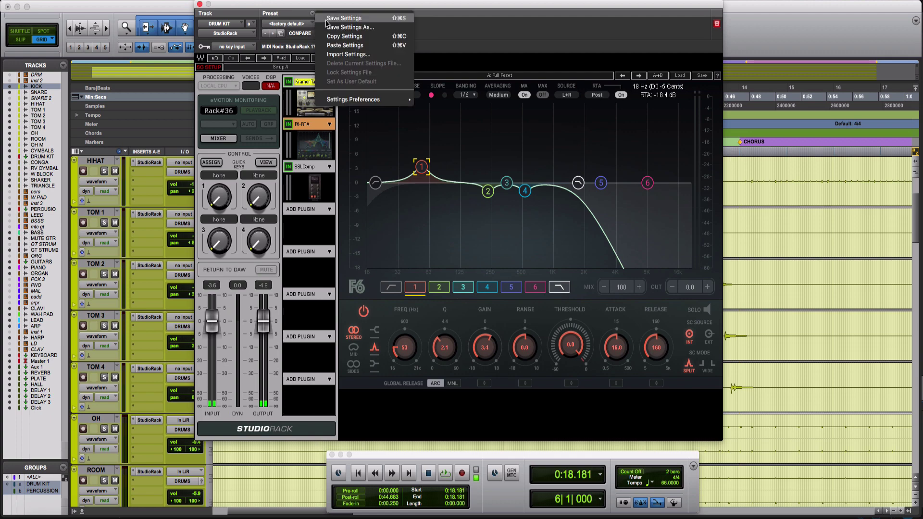
pyautogui.click(356, 46)
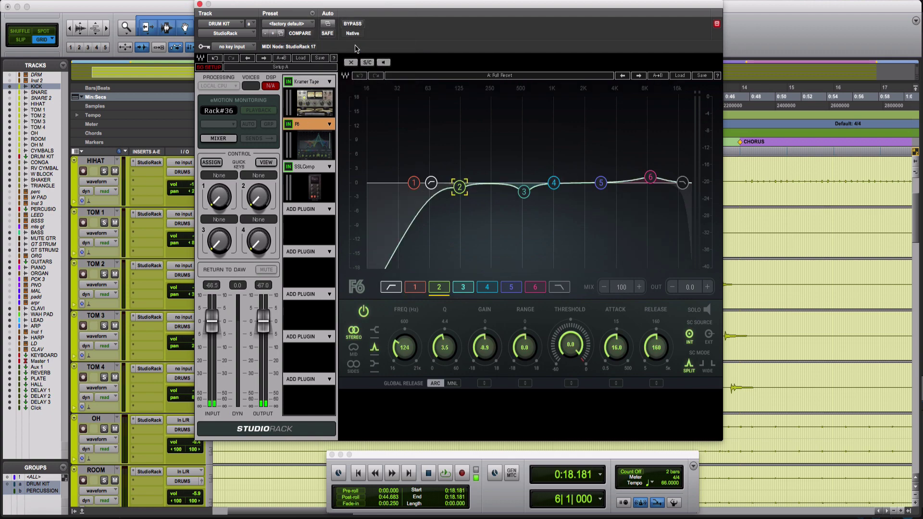
pyautogui.click(317, 103)
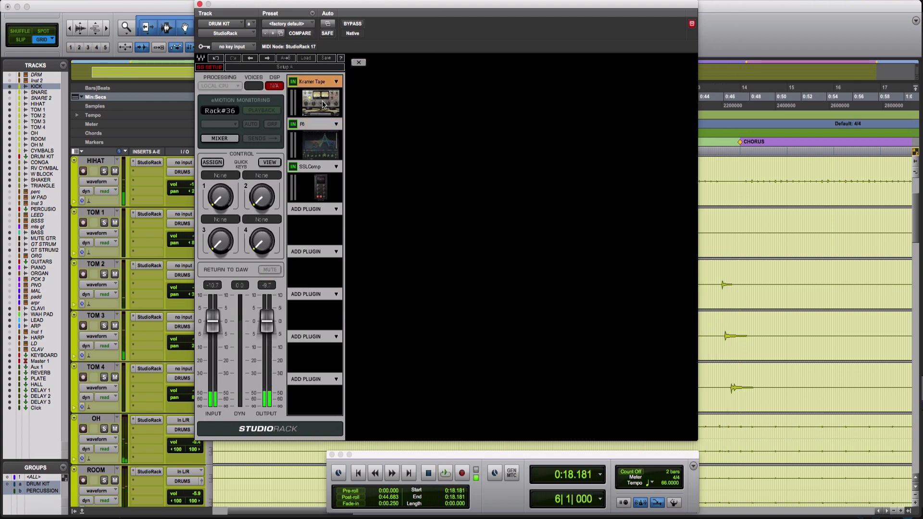
pyautogui.click(320, 148)
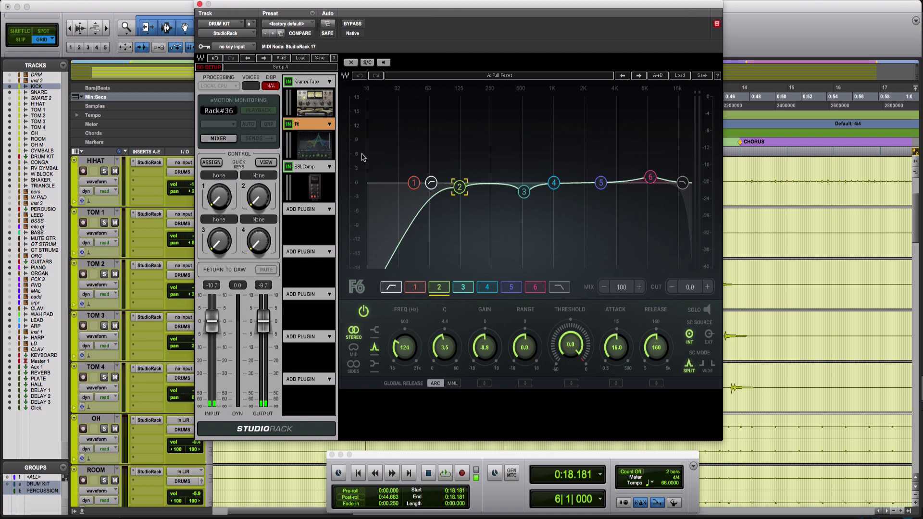
# Lower the F6 high-pass cutoff to 57 Hz during playback and compare the filter off and on.
pyautogui.press('space')
pyautogui.click(431, 182)
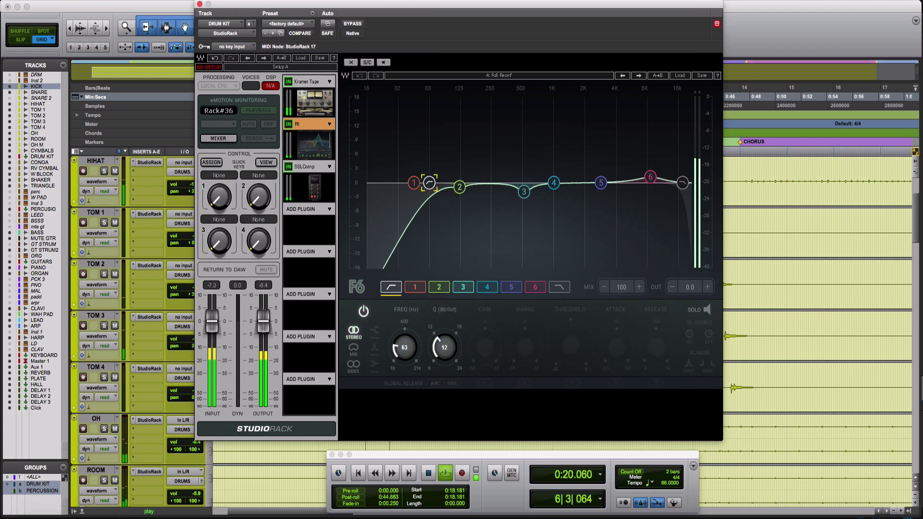
pyautogui.moveTo(430, 183); pyautogui.dragTo(425, 183)
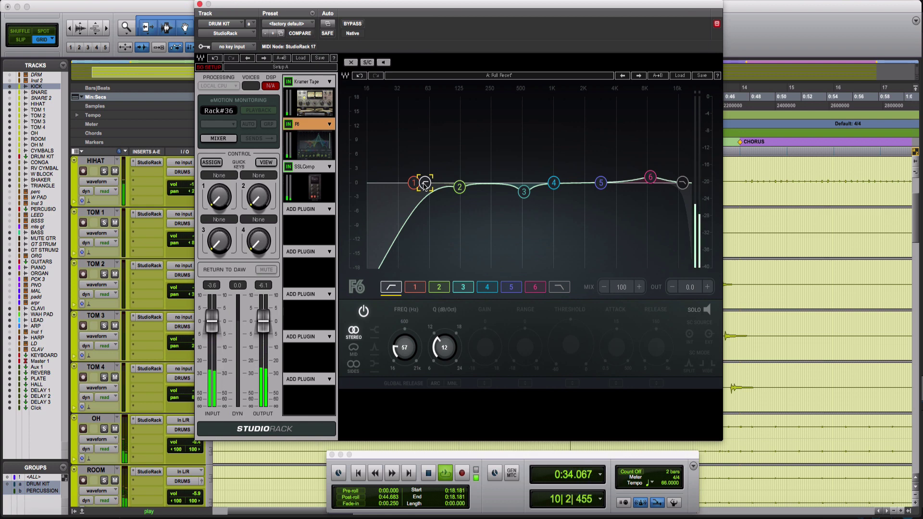
pyautogui.click(365, 312)
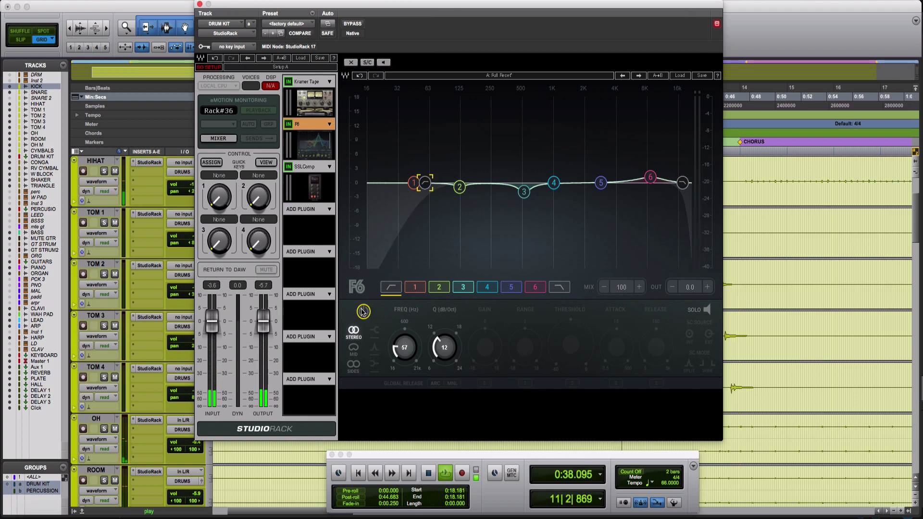
pyautogui.click(364, 312)
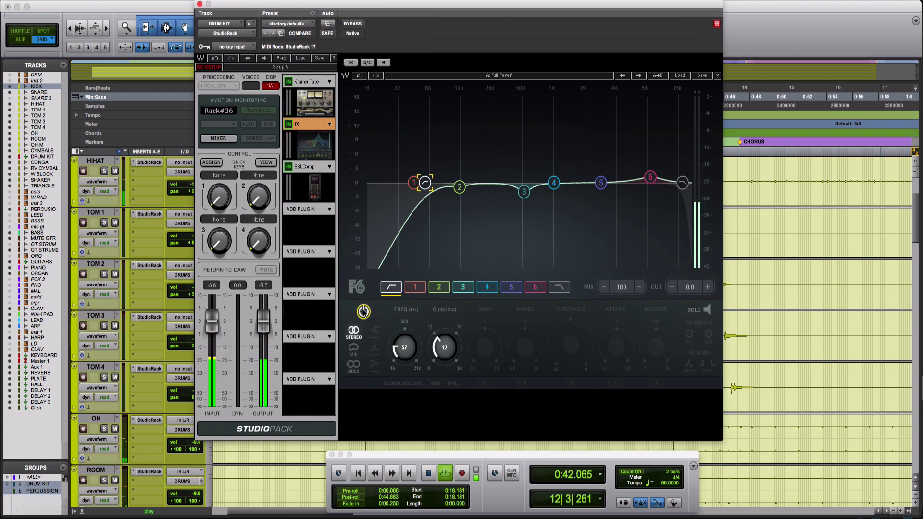
pyautogui.press('space')
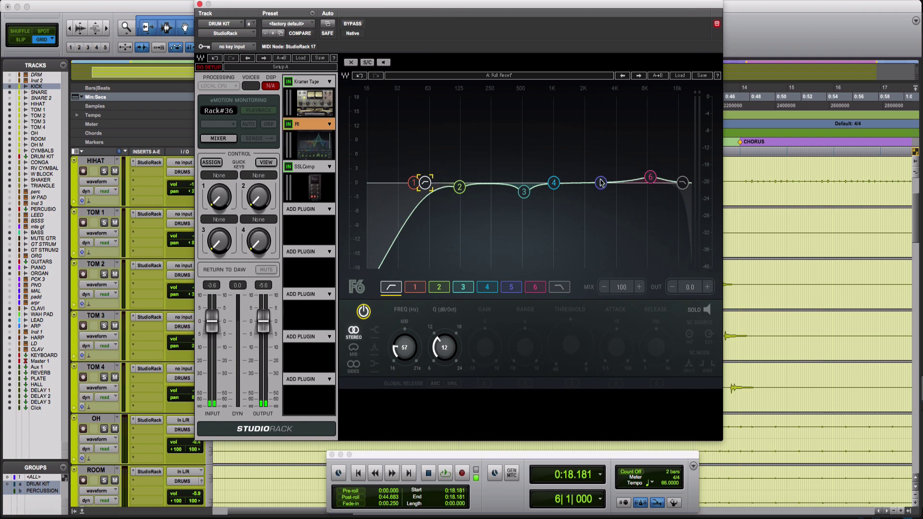
# Move F6 band 5 to 65 Hz with a 1.3 dB boost and play the mix from 0:18.181.
pyautogui.moveTo(601, 183); pyautogui.dragTo(431, 177)
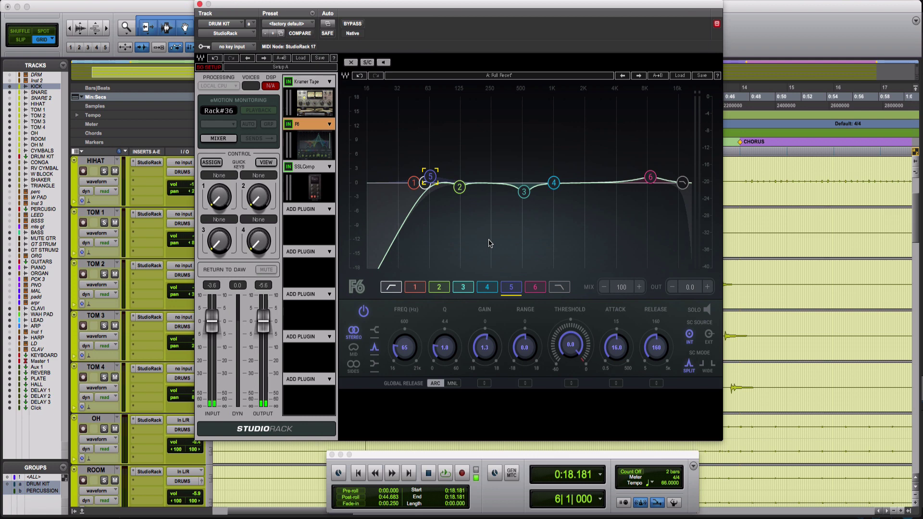
pyautogui.press('space')
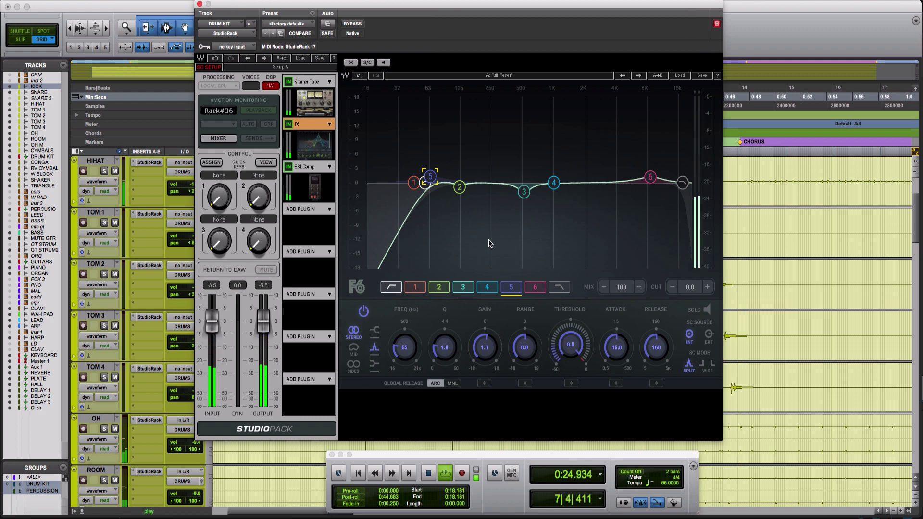
# Lower the KICK fader to -2.0 dB in the Mix window and show the rack's SSLComp with playback stopped.
pyautogui.press('super+equal')
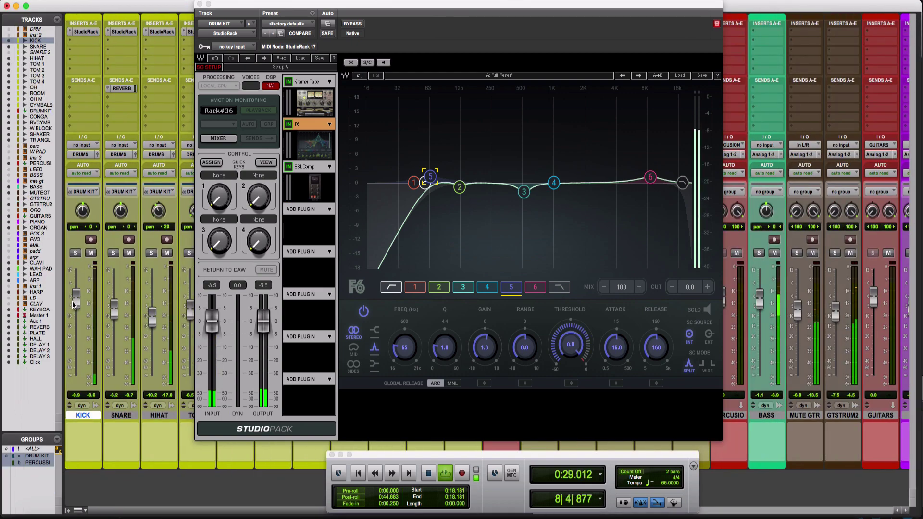
pyautogui.moveTo(75, 306); pyautogui.dragTo(75, 308)
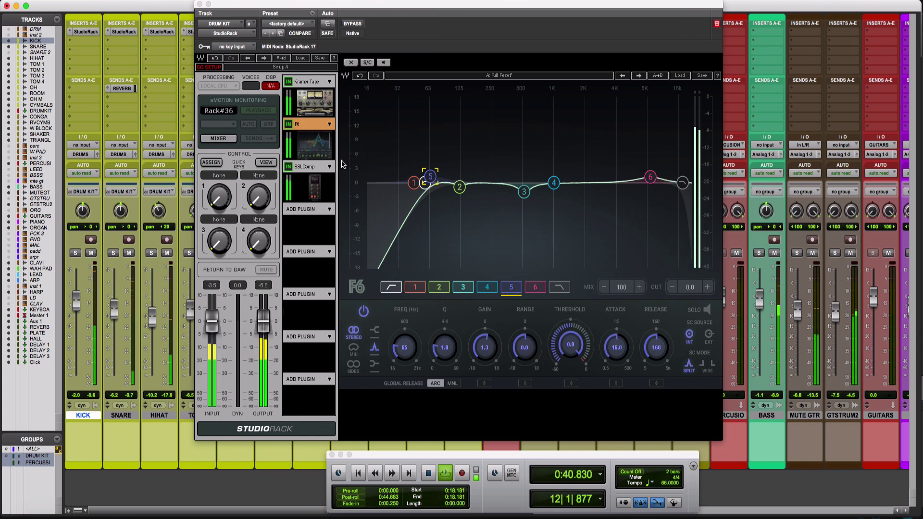
pyautogui.press('space')
pyautogui.click(313, 184)
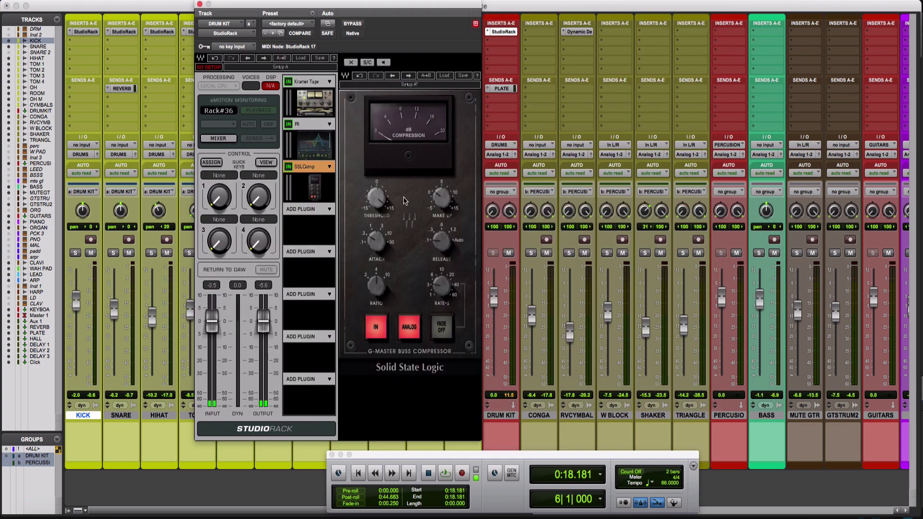
# Play the mix from 0:18.181, review the SSLComp's settings, and bypass the rack's Kramer Tape, F6 and SSLComp.
pyautogui.press('space')
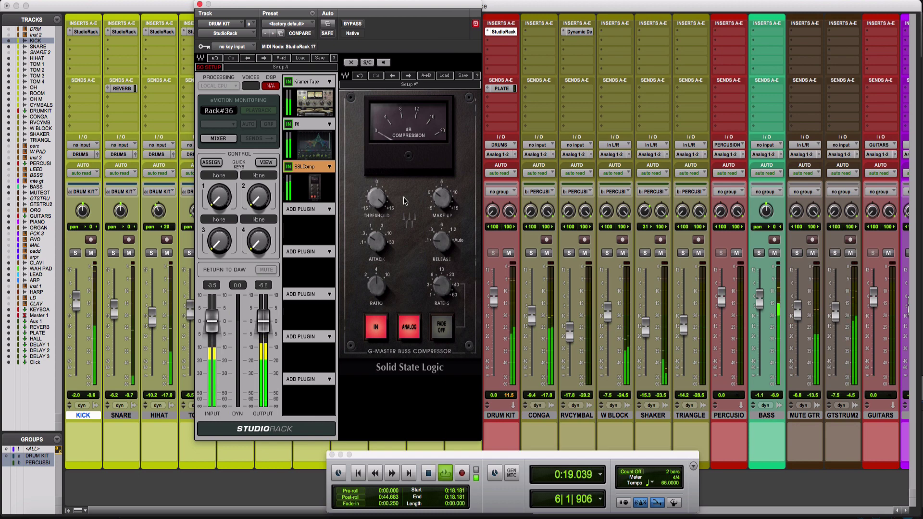
pyautogui.press('space')
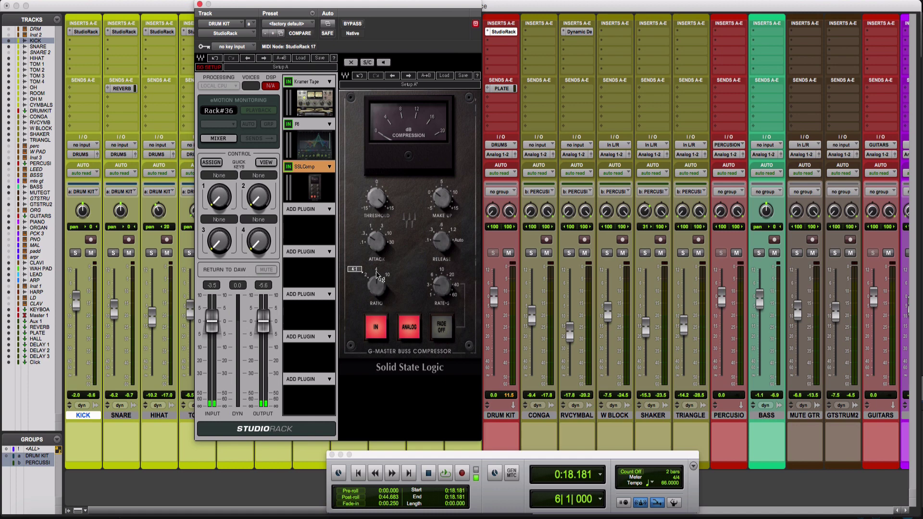
pyautogui.moveTo(369, 243)
pyautogui.press('space')
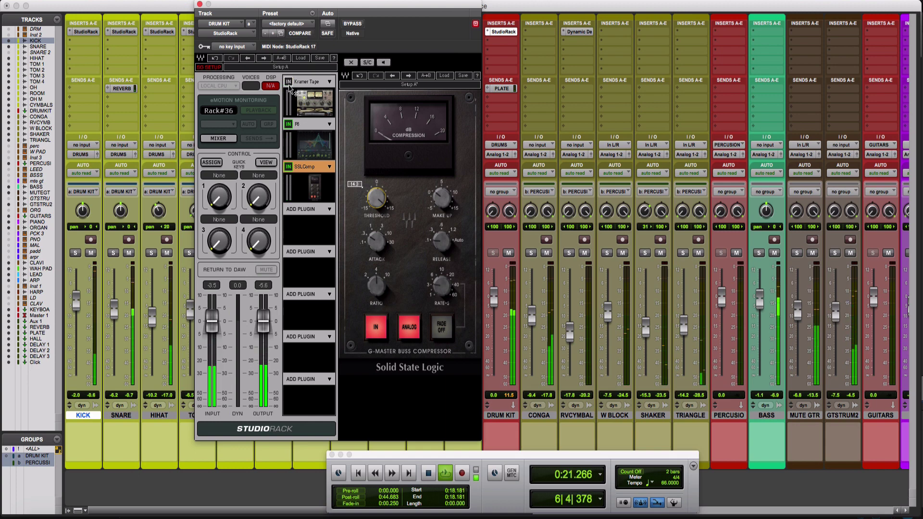
pyautogui.press('space')
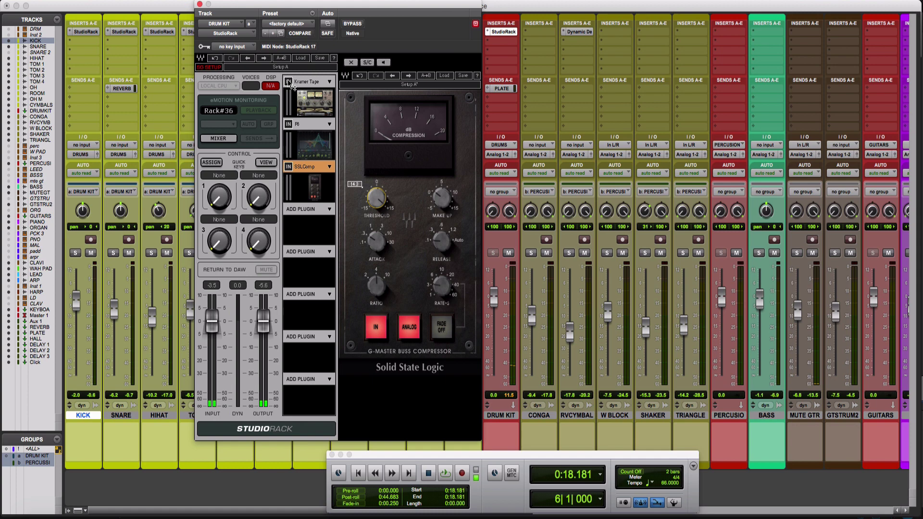
# Solo the drum kit channels, play them with the rack's plugins bypassed, and switch the Kramer Tape back in.
pyautogui.click(113, 253)
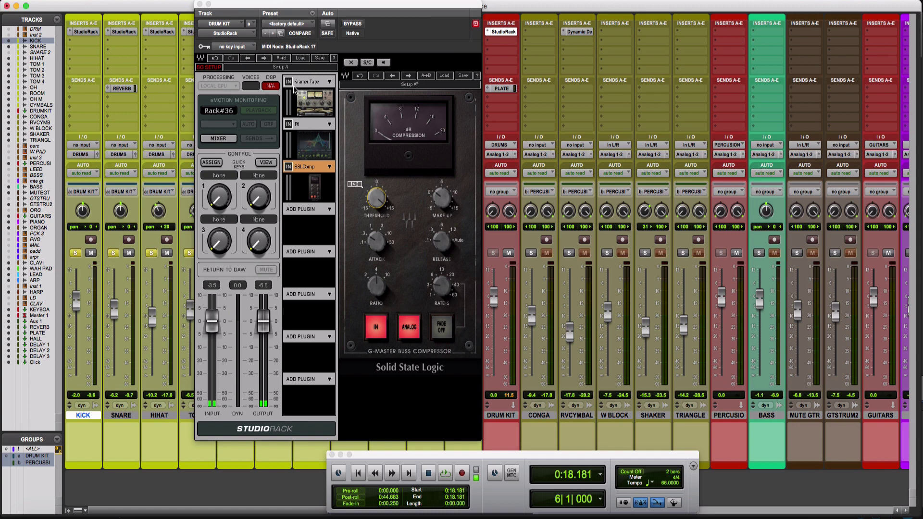
pyautogui.press('space')
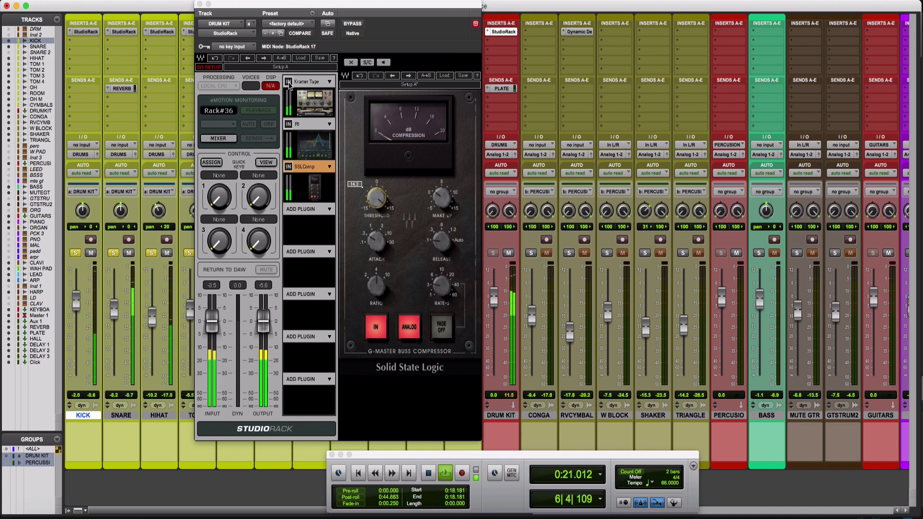
pyautogui.click(288, 83)
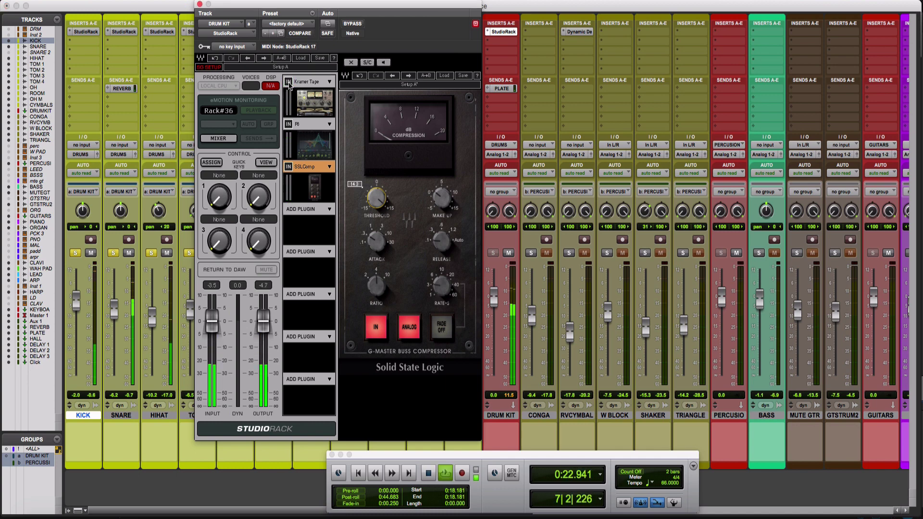
pyautogui.click(308, 101)
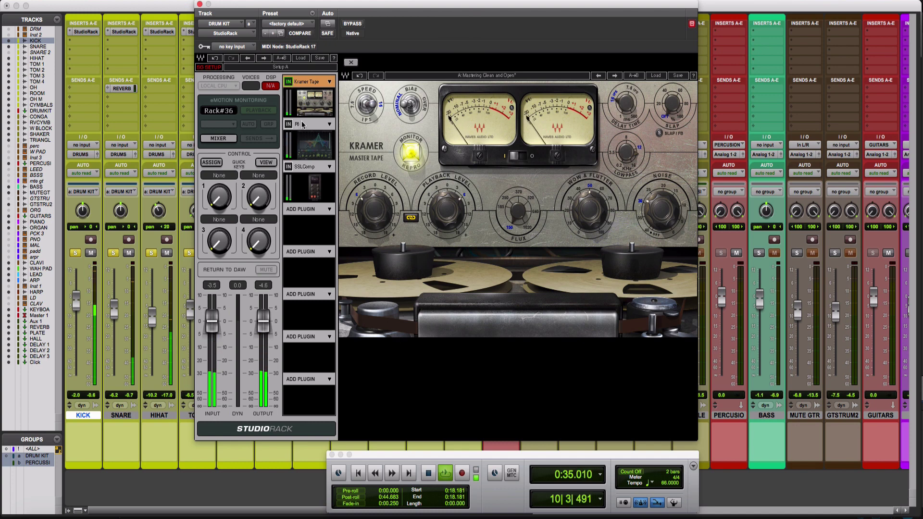
# Show the F6 and compare the soloed drums with it in and out, restarting playback once and leaving it switched in.
pyautogui.click(314, 146)
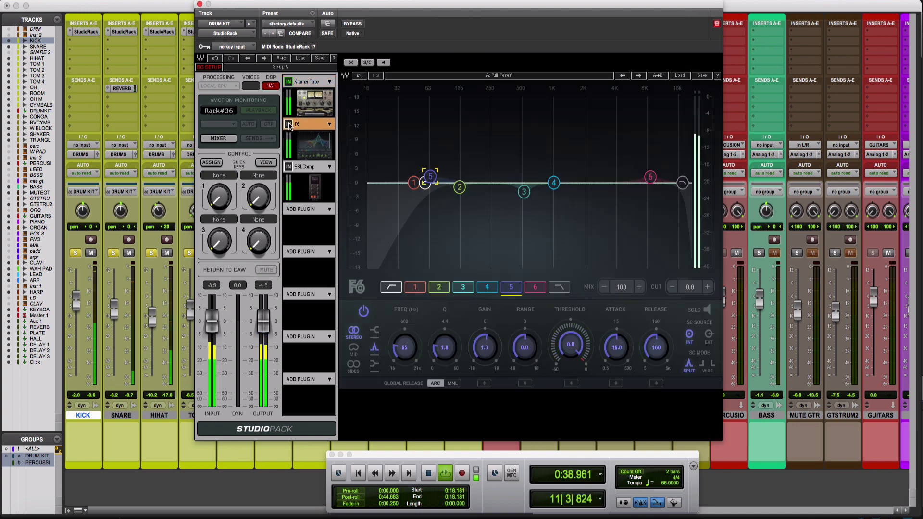
pyautogui.click(288, 125)
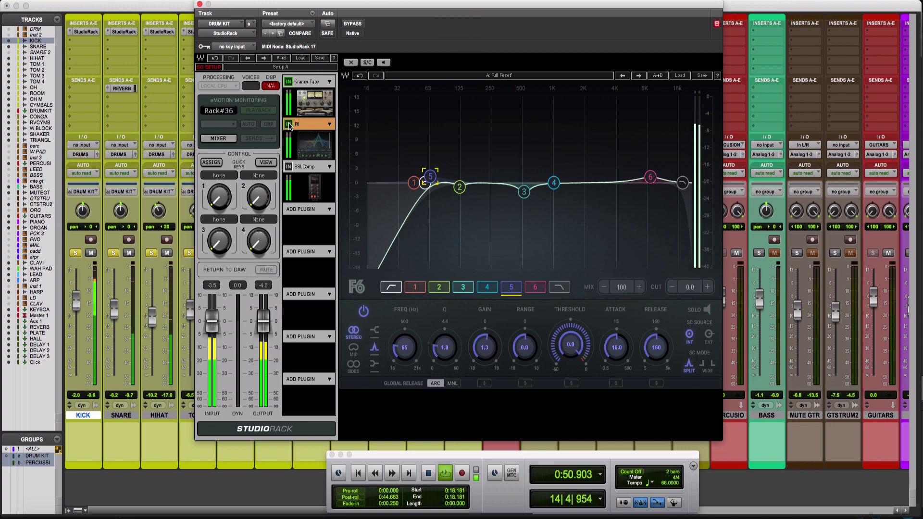
pyautogui.click(289, 125)
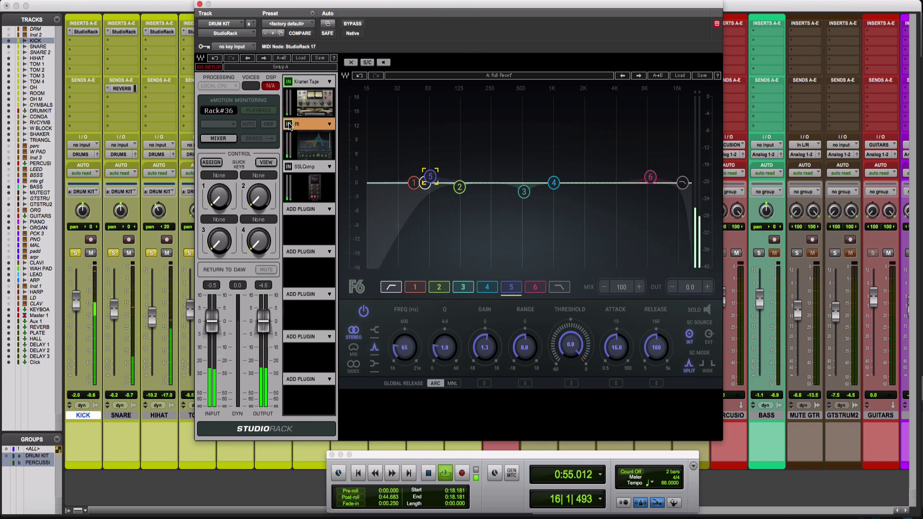
pyautogui.click(289, 124)
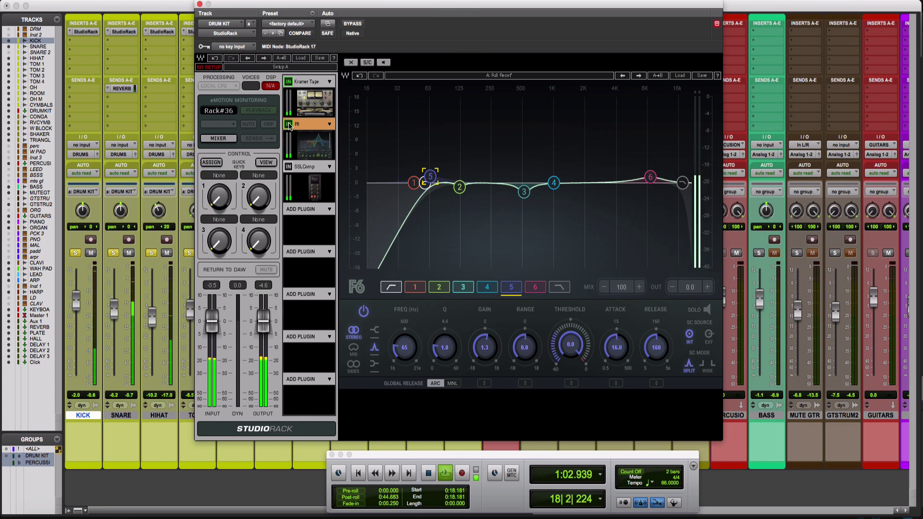
pyautogui.click(289, 124)
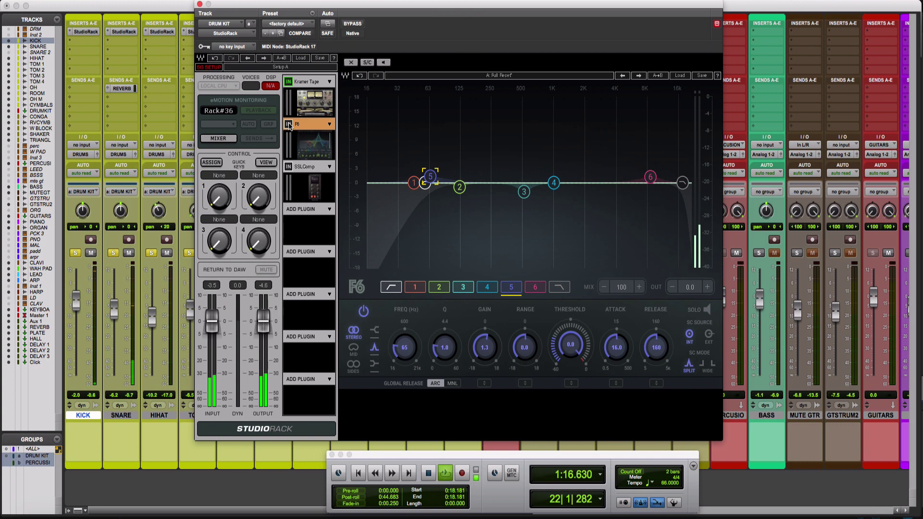
pyautogui.press('space')
pyautogui.press('space')
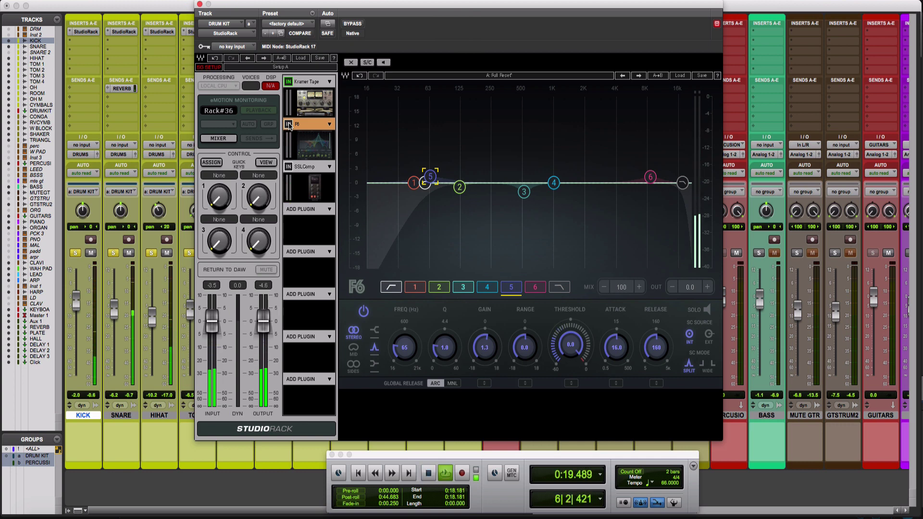
pyautogui.click(289, 124)
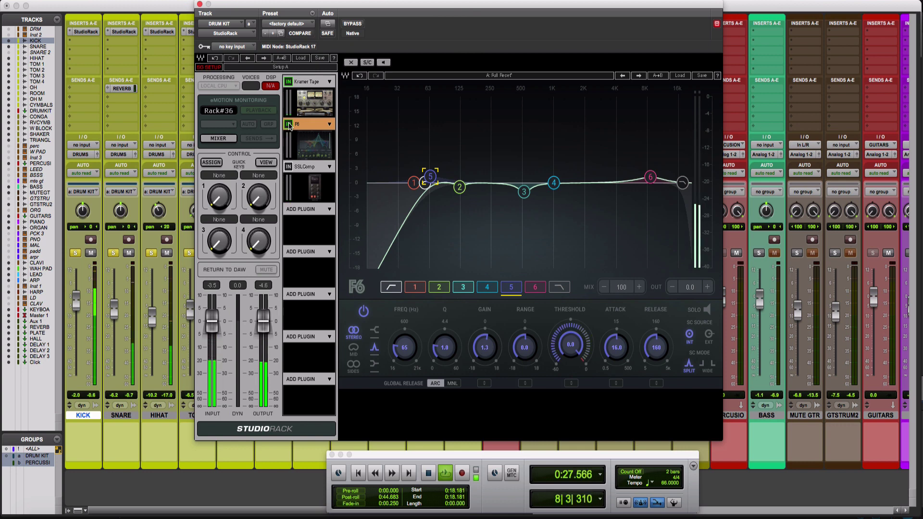
# Switch the SSLComp back in and compare the drums with the whole DRUM KIT StudioRack bypassed and active.
pyautogui.click(312, 172)
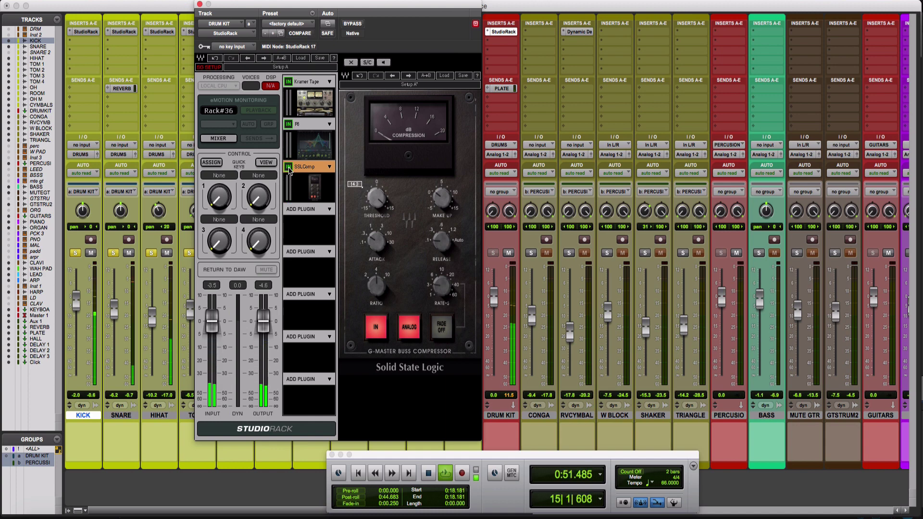
pyautogui.click(352, 25)
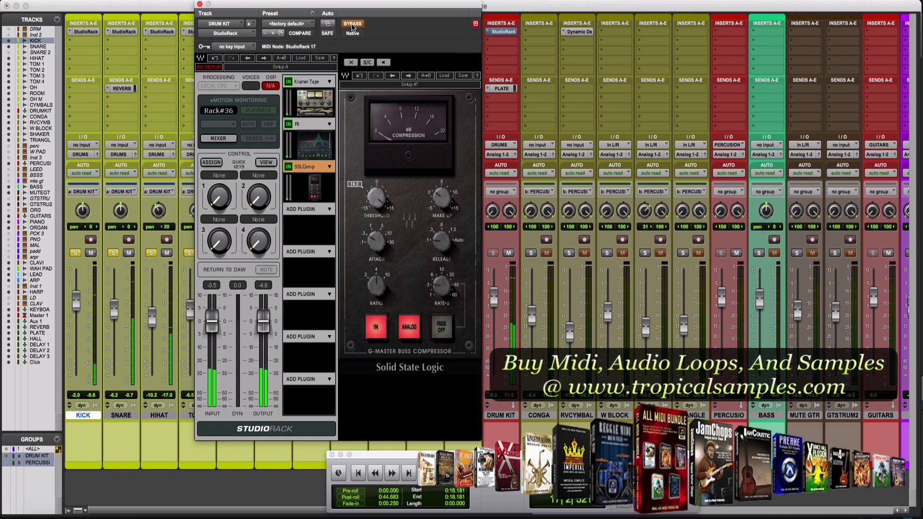
pyautogui.click(352, 24)
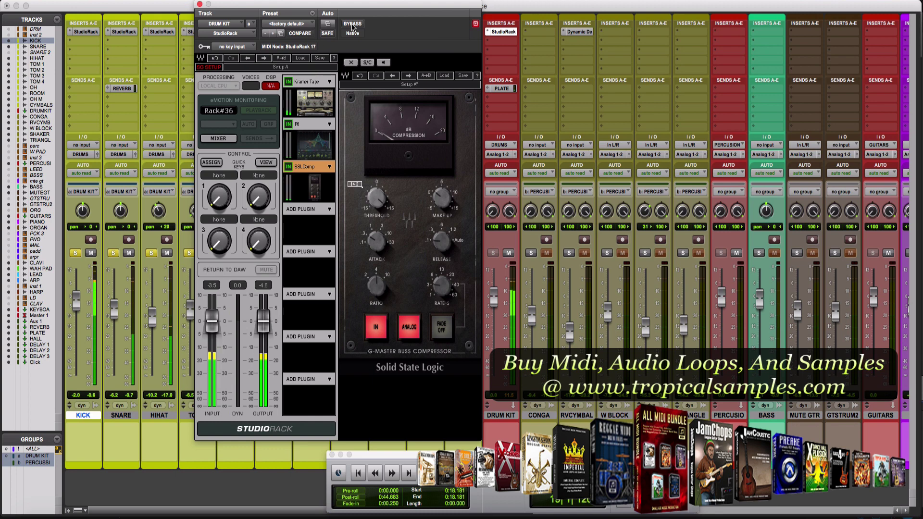
# Look at the CYMBALS channel's StudioRack, close it, and bring back the DRUM KIT bus rack.
pyautogui.click(199, 4)
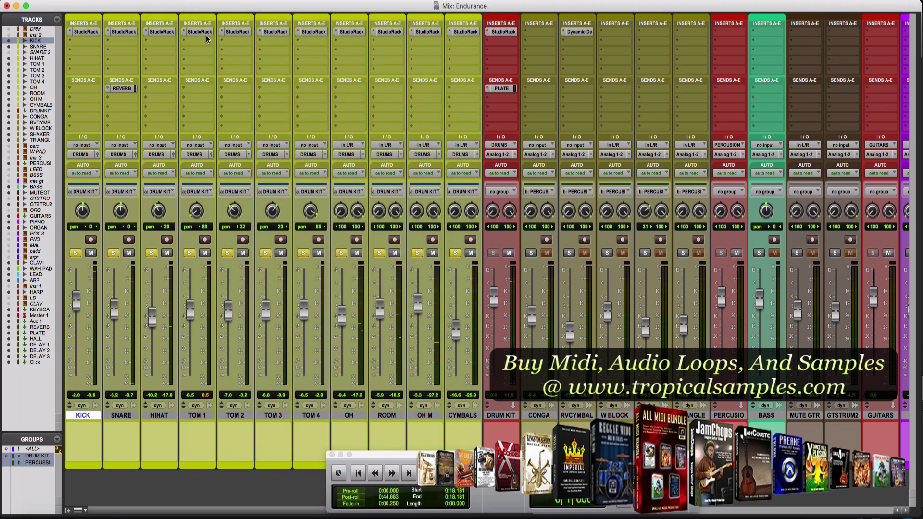
pyautogui.click(467, 31)
pyautogui.click(200, 4)
pyautogui.click(503, 32)
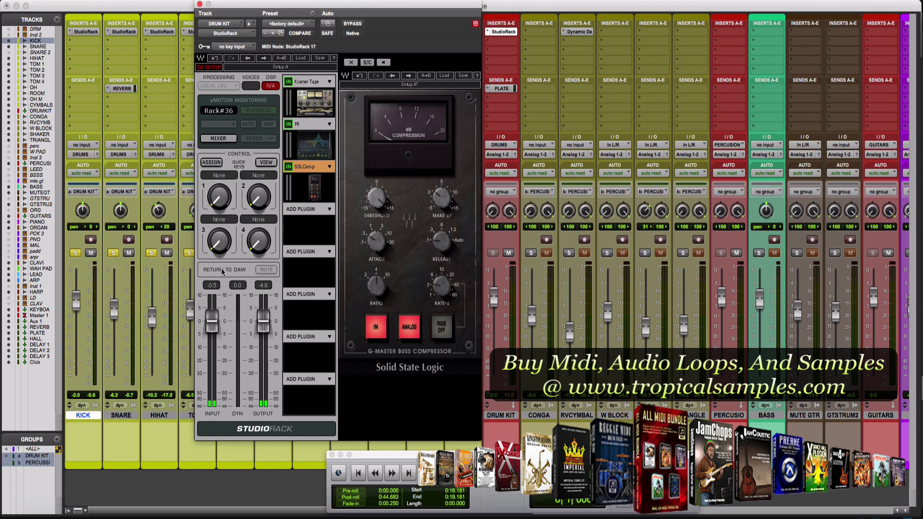
# Unsolo the drum kit channels, set the SNARE fader to -6.8 dB while the full mix plays, and stop playback.
pyautogui.click(152, 253)
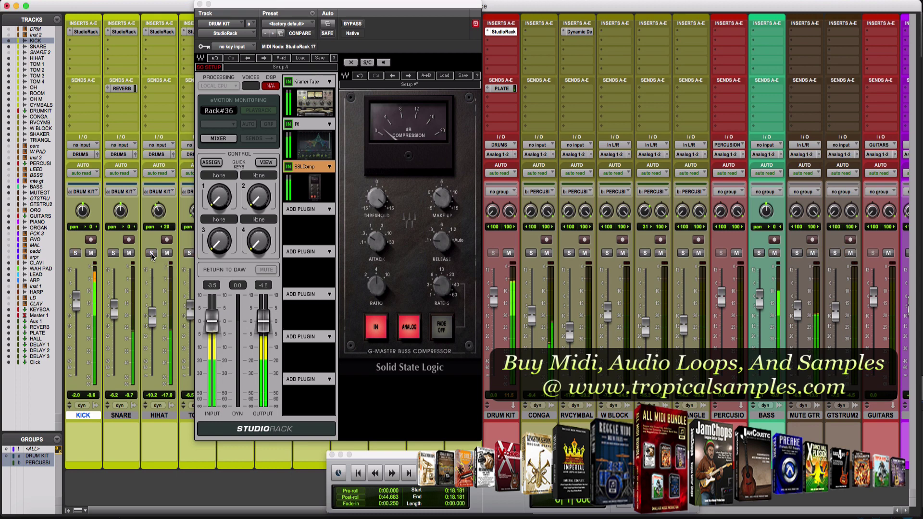
pyautogui.press('space')
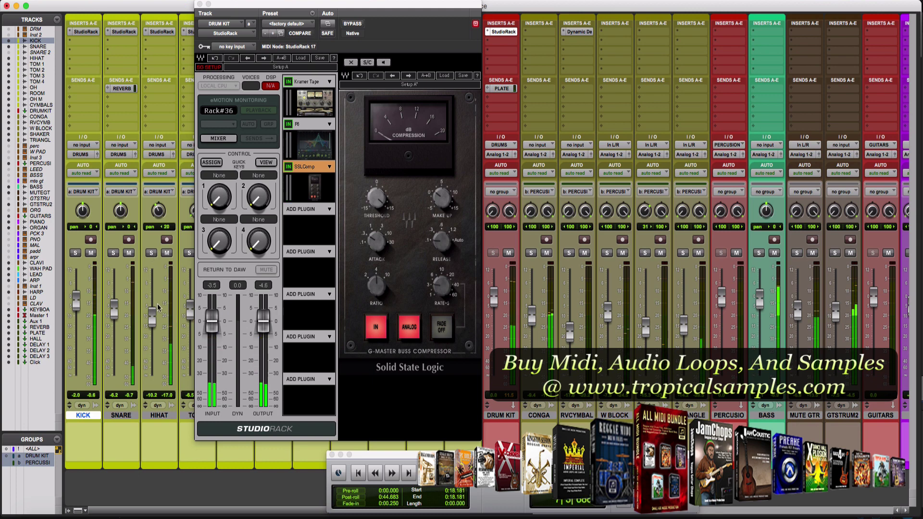
pyautogui.moveTo(114, 314); pyautogui.dragTo(114, 315)
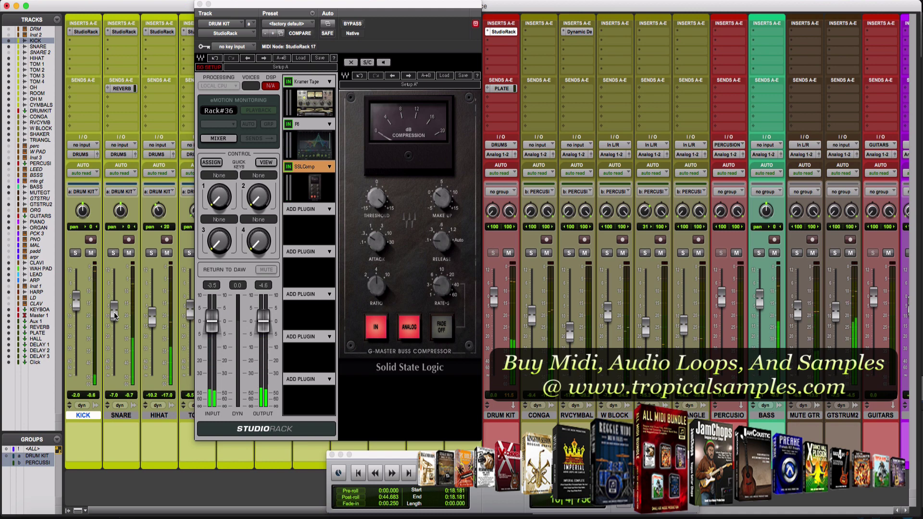
pyautogui.hscroll(2, 114, 315)
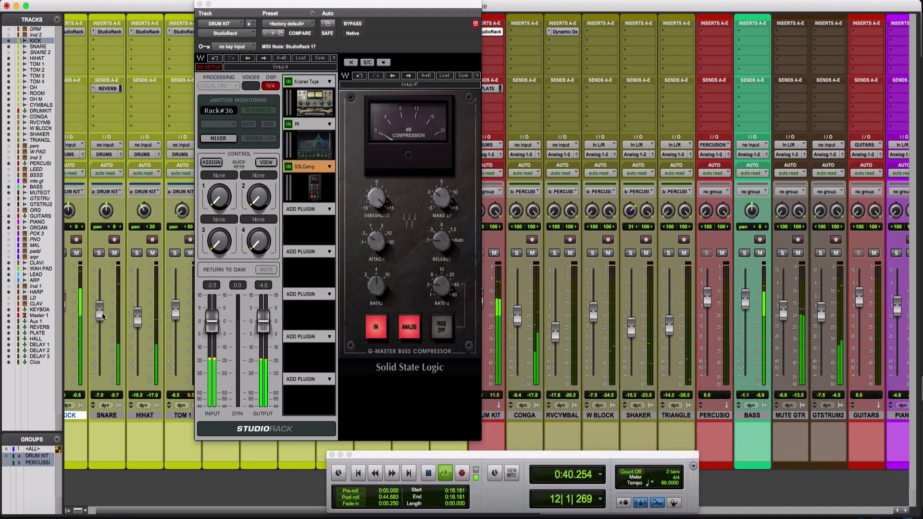
pyautogui.moveTo(105, 315); pyautogui.dragTo(103, 315)
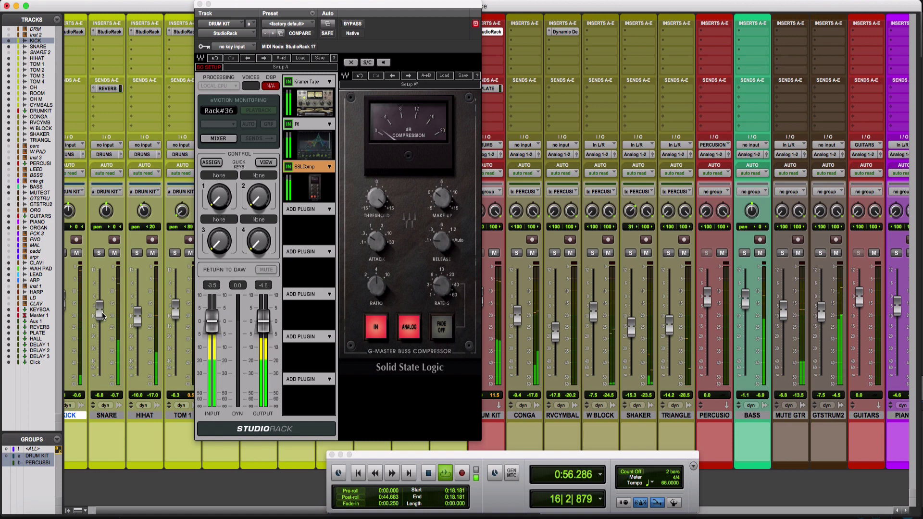
pyautogui.press('space')
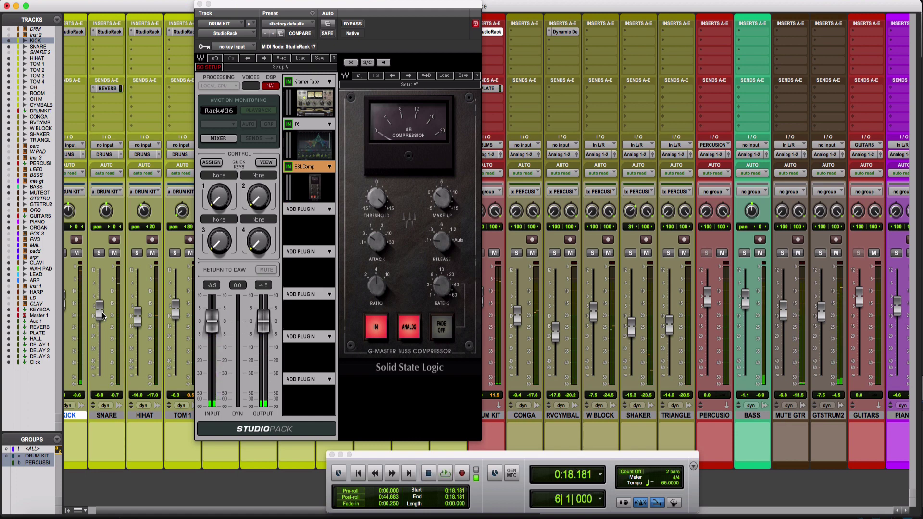